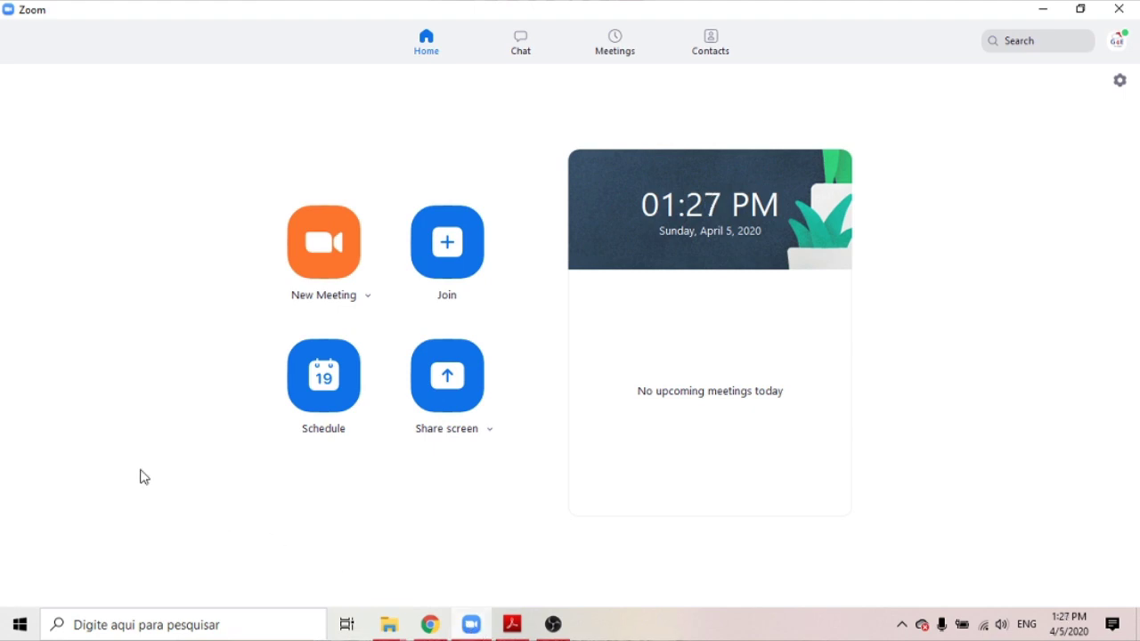
- Start a new meeting on computer audio and copy its invitation to the clipboard
left_click(331, 252)
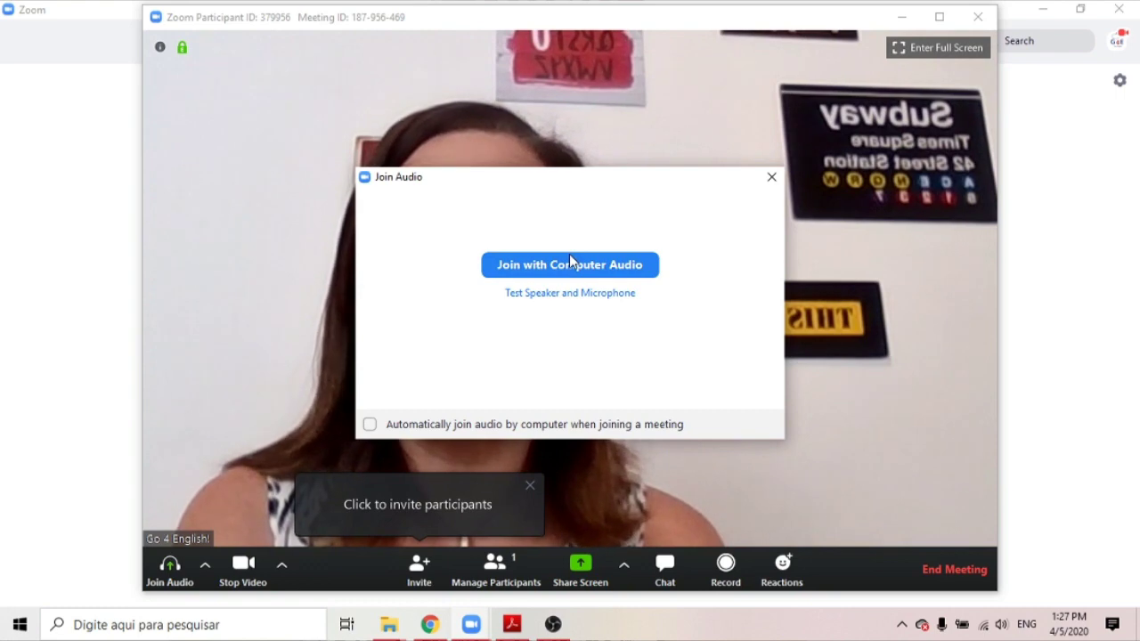
left_click(569, 264)
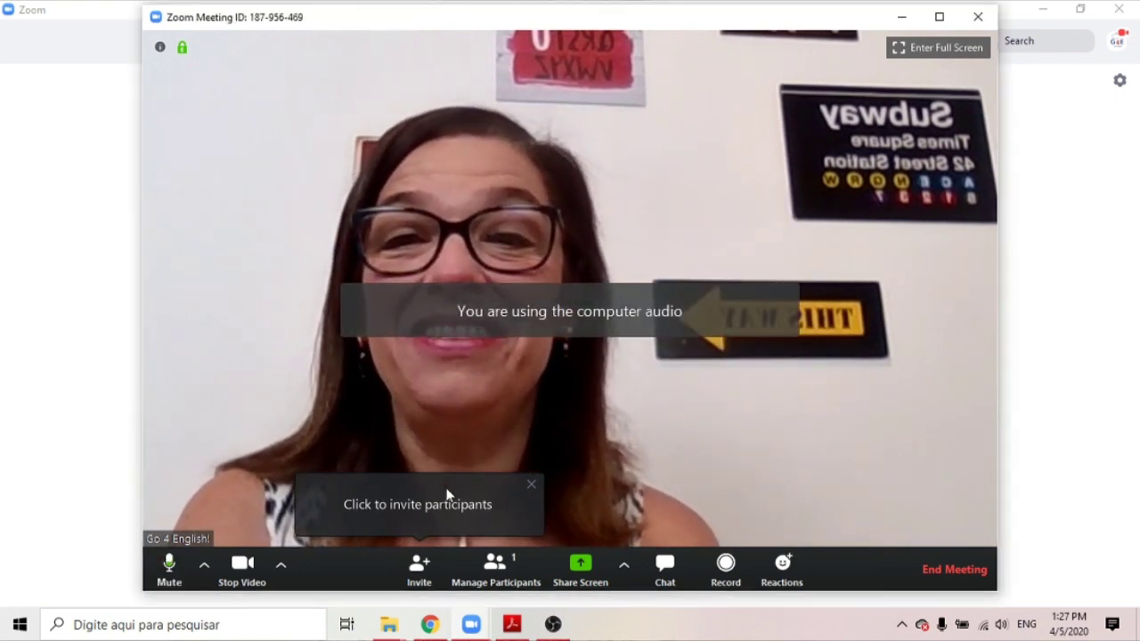
left_click(448, 495)
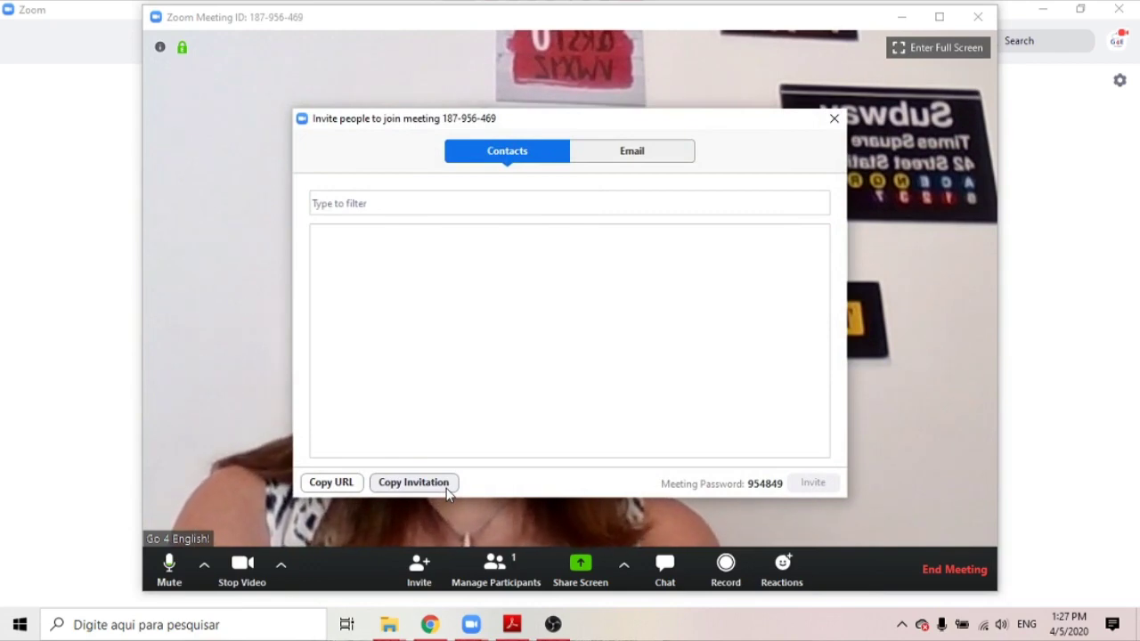
left_click(413, 483)
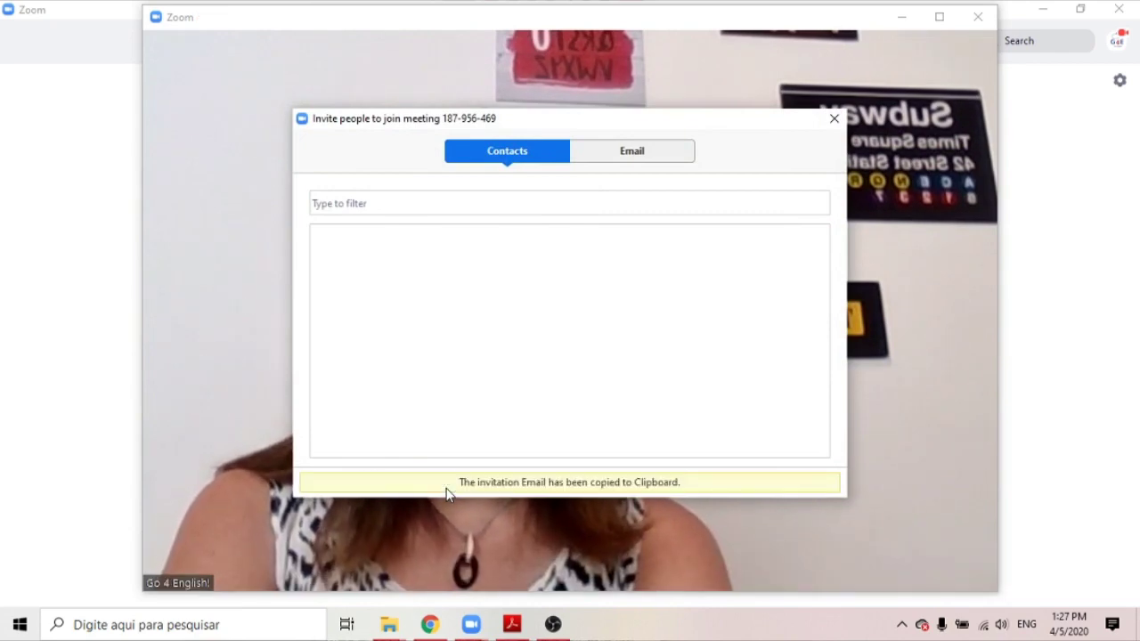
left_click(833, 118)
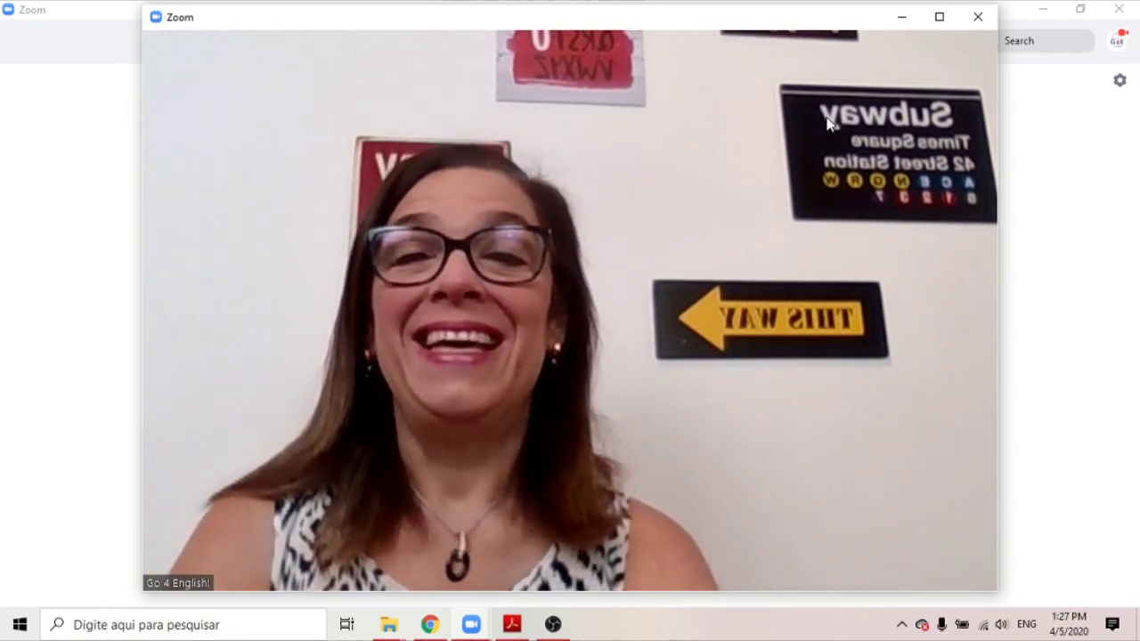
mouse_move(842, 64)
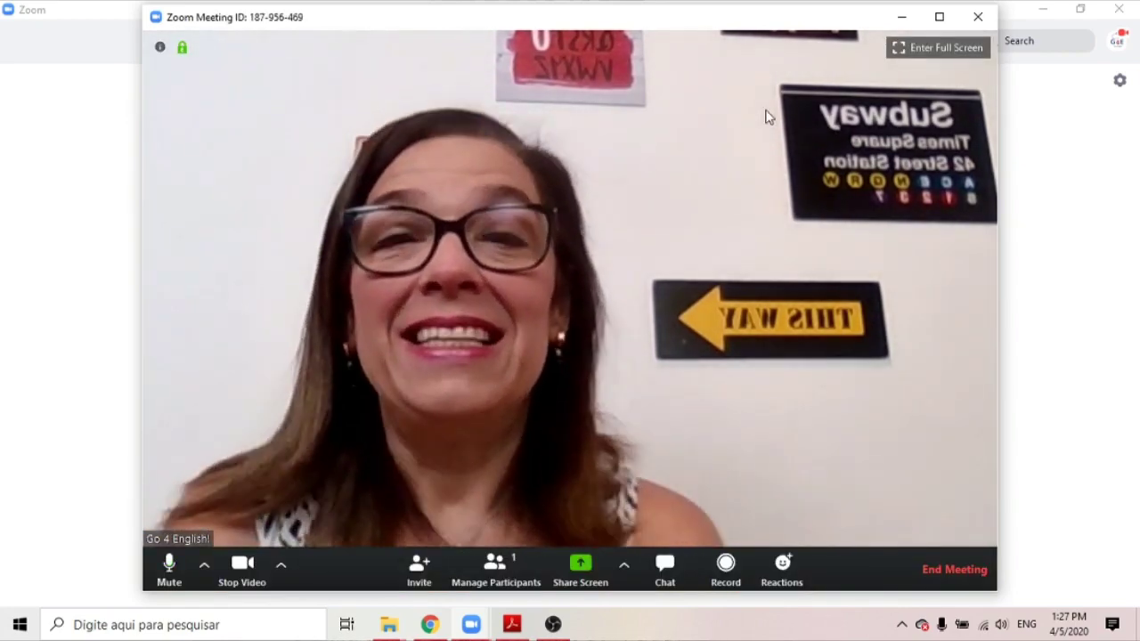
mouse_move(623, 534)
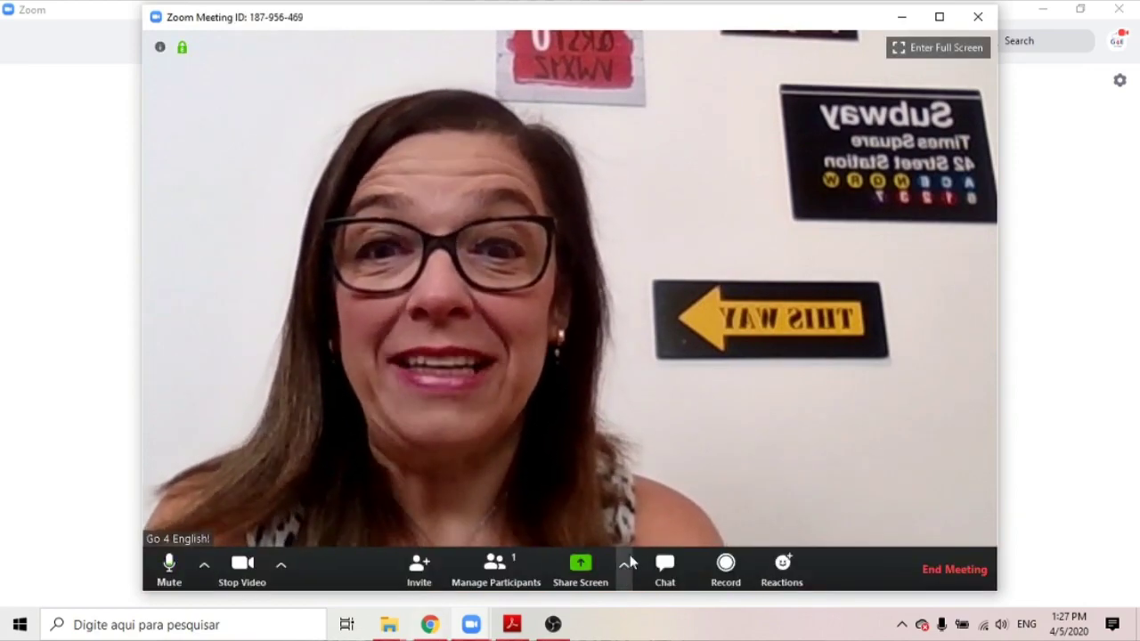
- Share a blank Whiteboard from the Share Screen picker
left_click(581, 566)
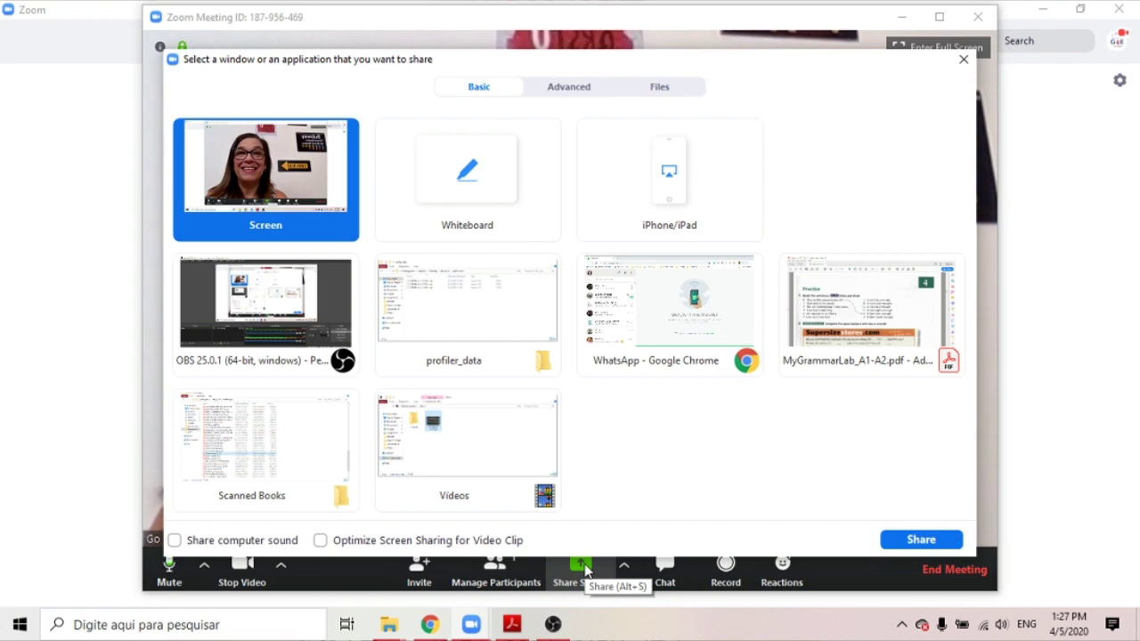
left_click(433, 204)
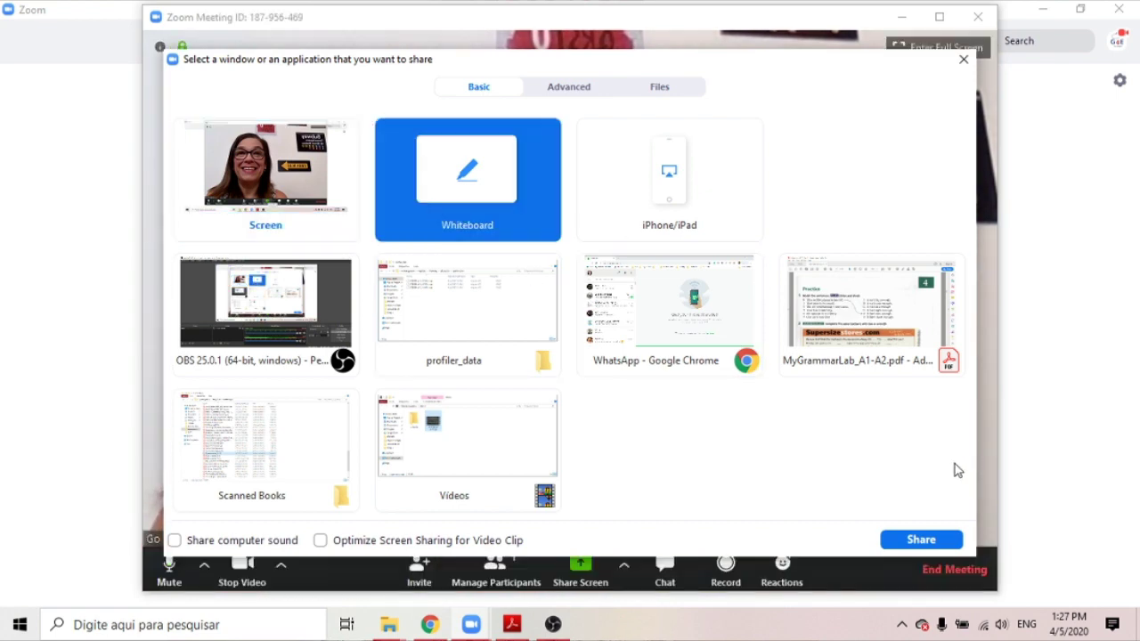
left_click(921, 539)
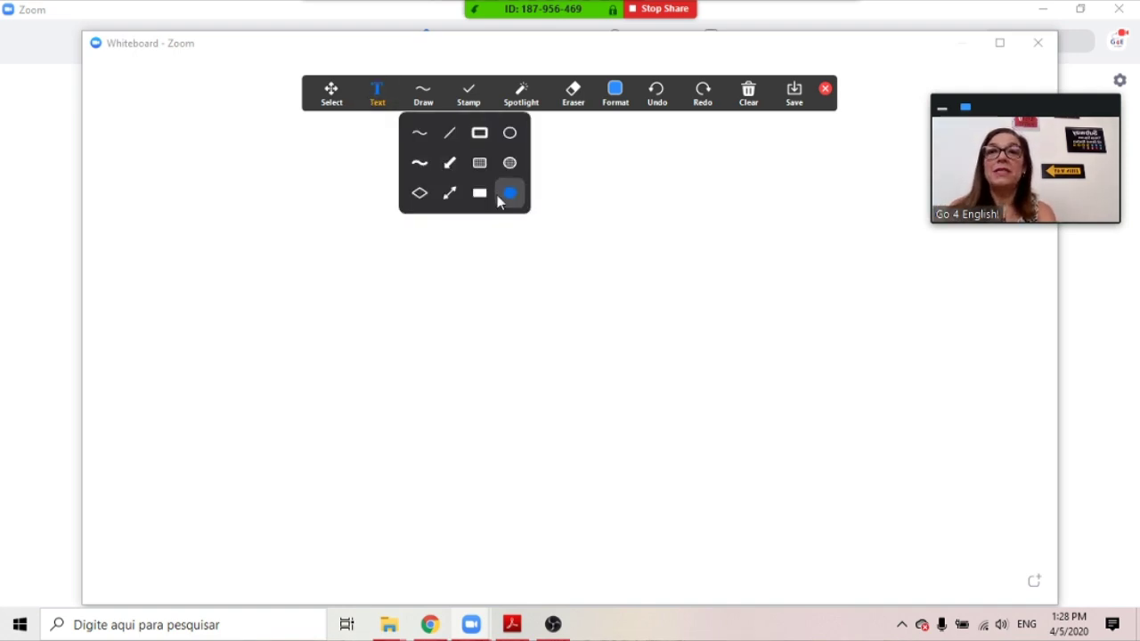
- Type the presenter's name line and, below it, 'We`re here talking about Zoom' on the whiteboard
left_click(464, 193)
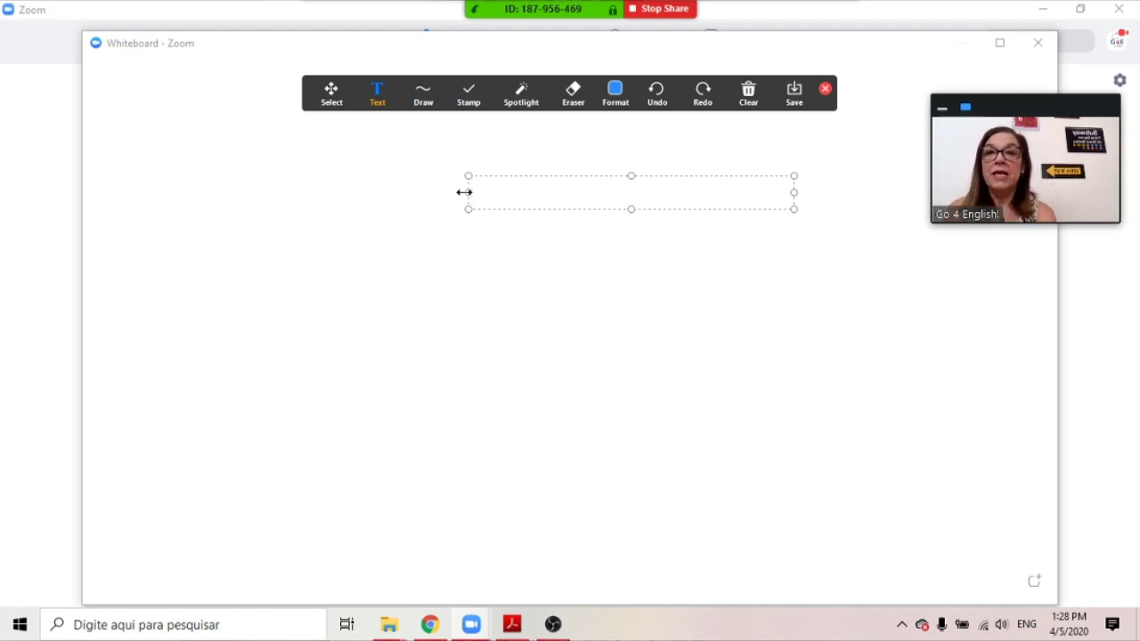
type("My ")
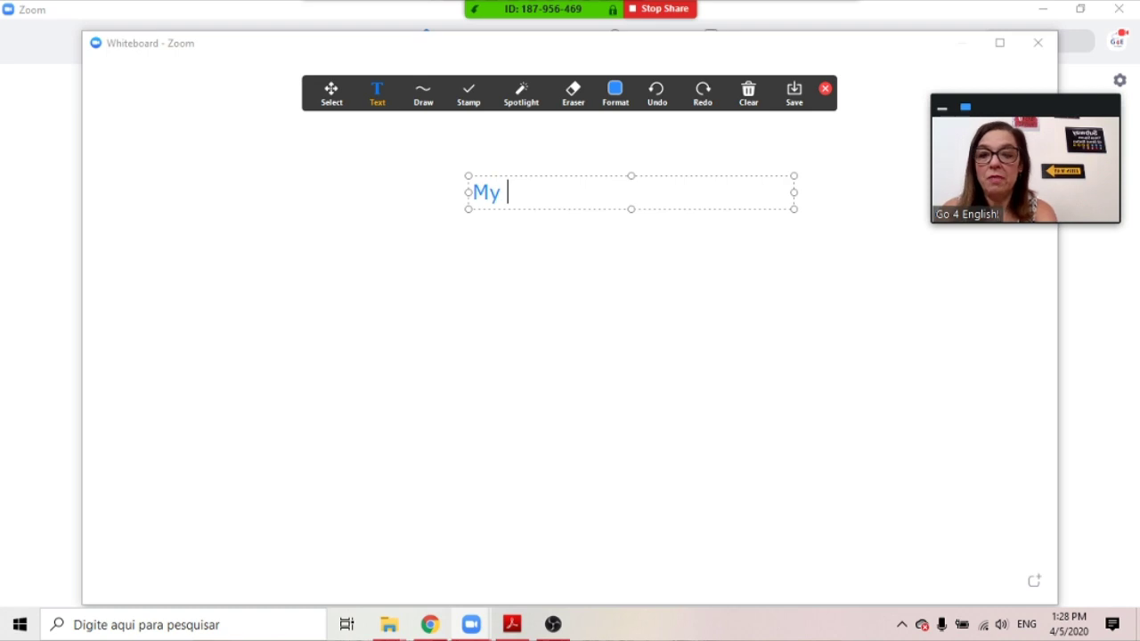
type("name is Cris")
key("Return")
type("We`re he")
key("BackSpace")
type("here talin")
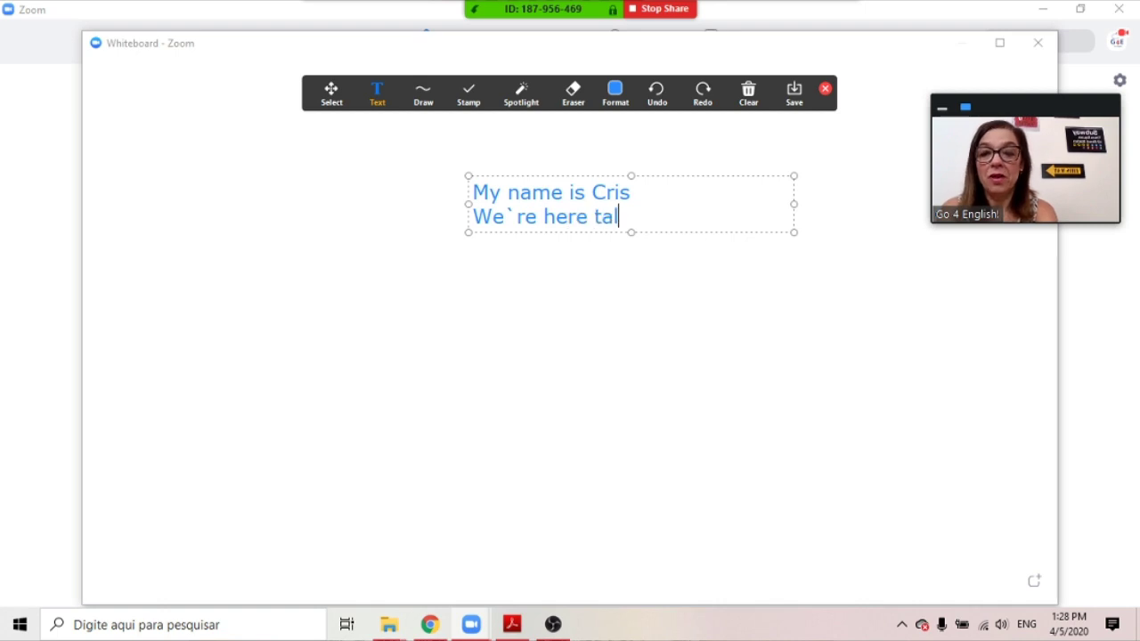
key("BackSpace")
key("BackSpace")
type("kin")
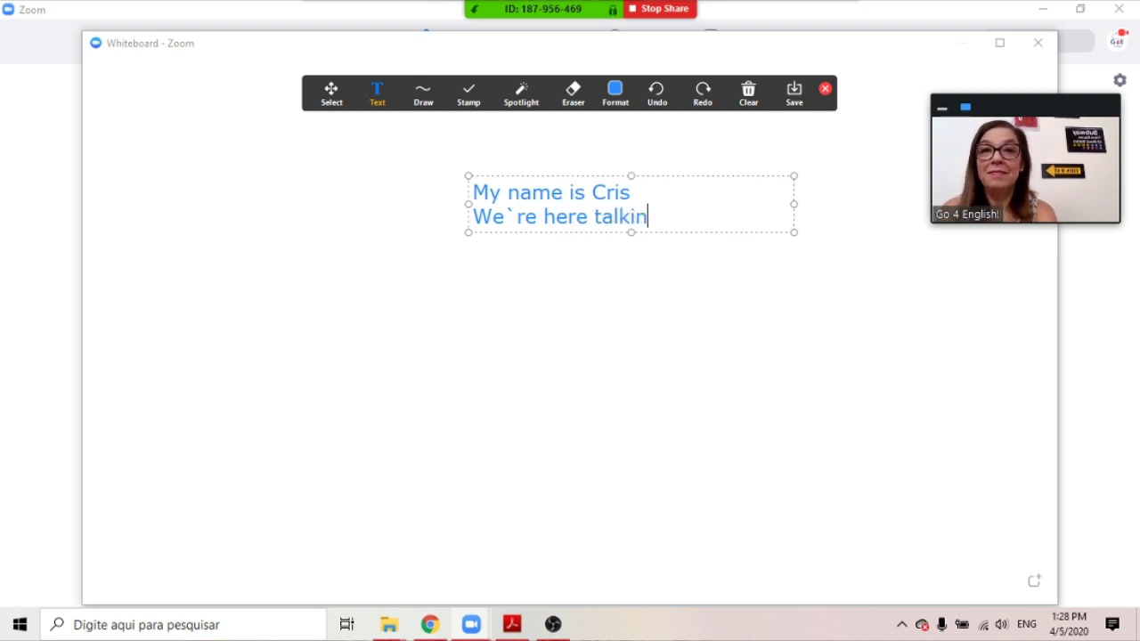
type("g about Zoom")
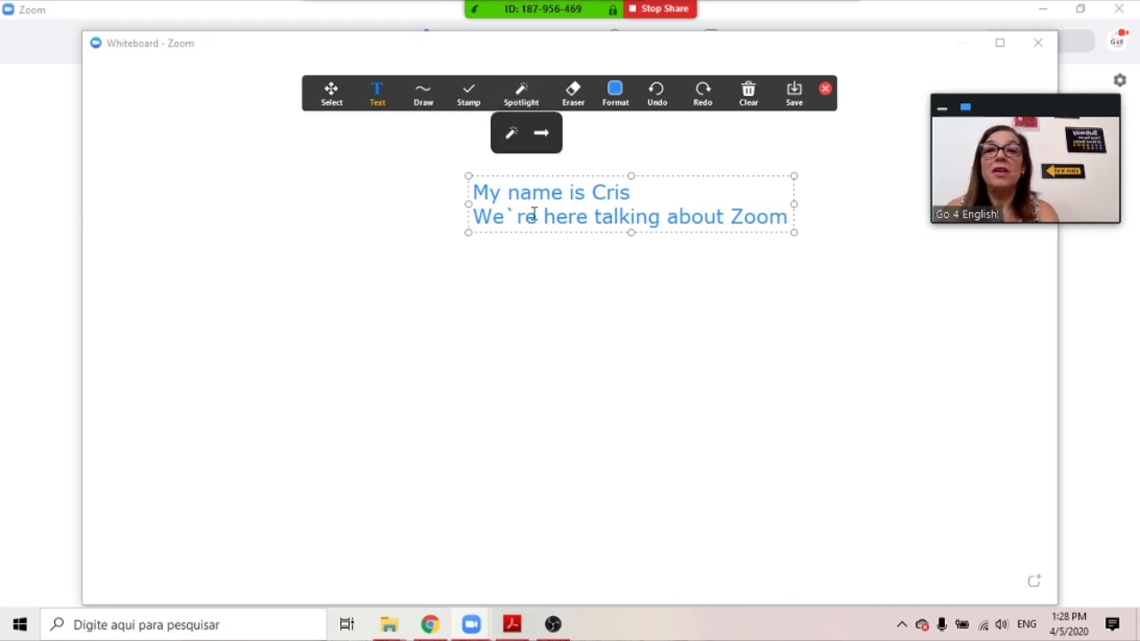
- Place a name-labelled Spotlight arrow on the whiteboard, below and left of the text
mouse_move(526, 112)
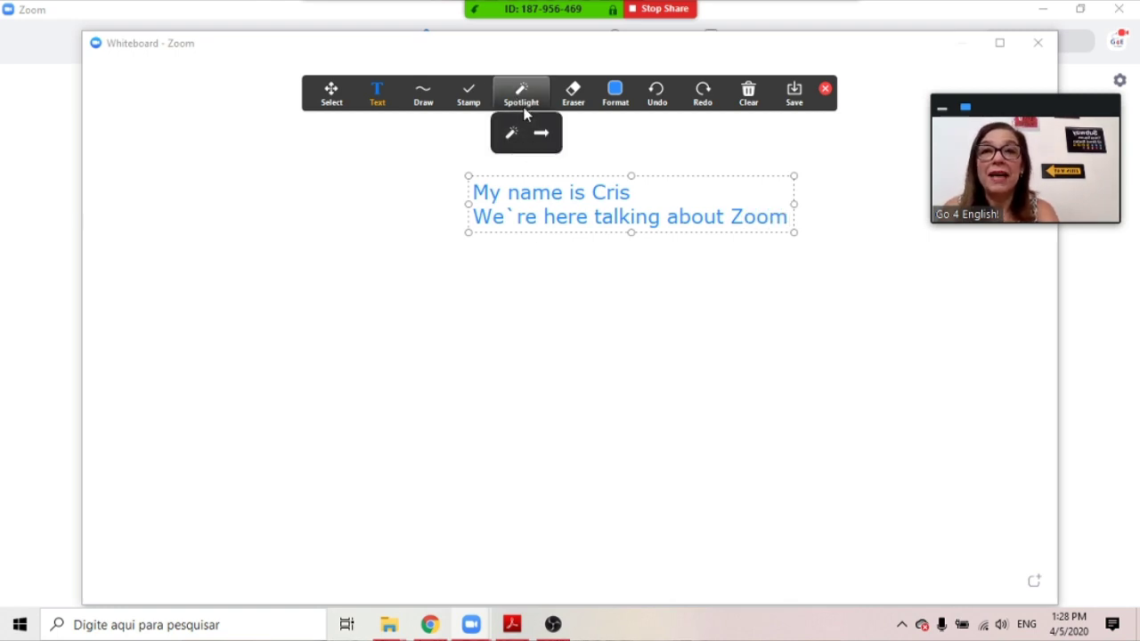
left_click(510, 132)
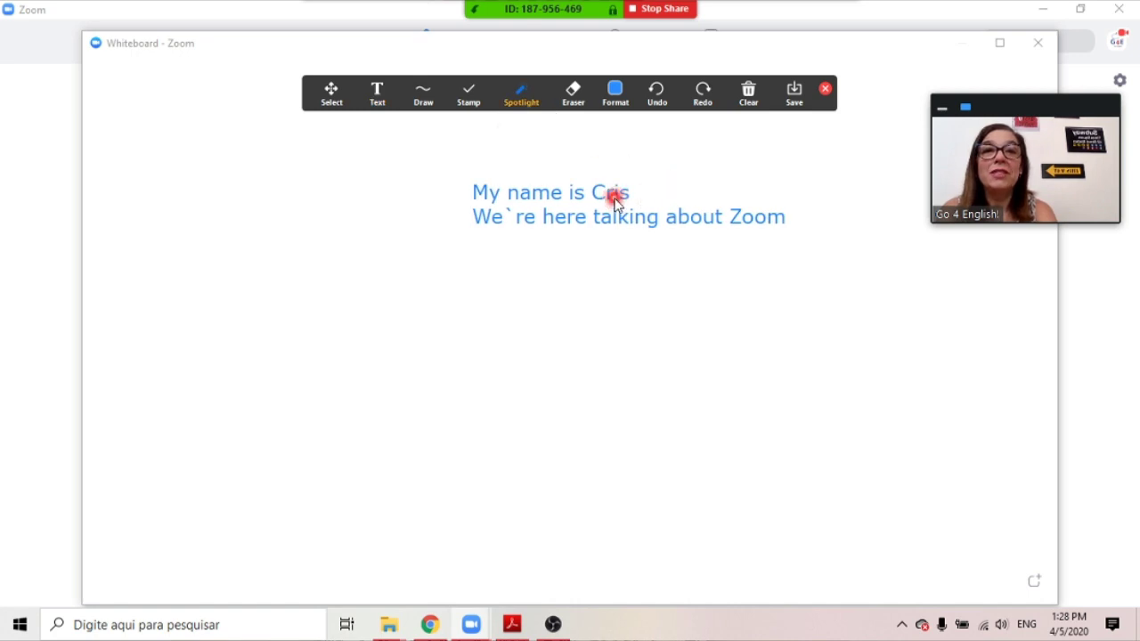
mouse_move(532, 101)
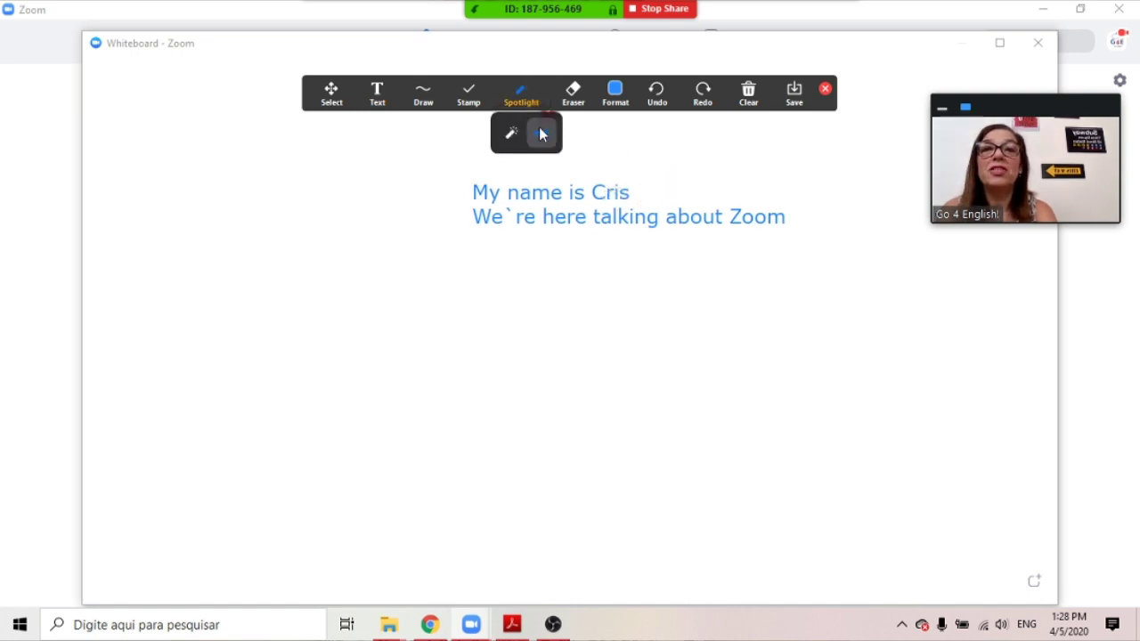
left_click(541, 134)
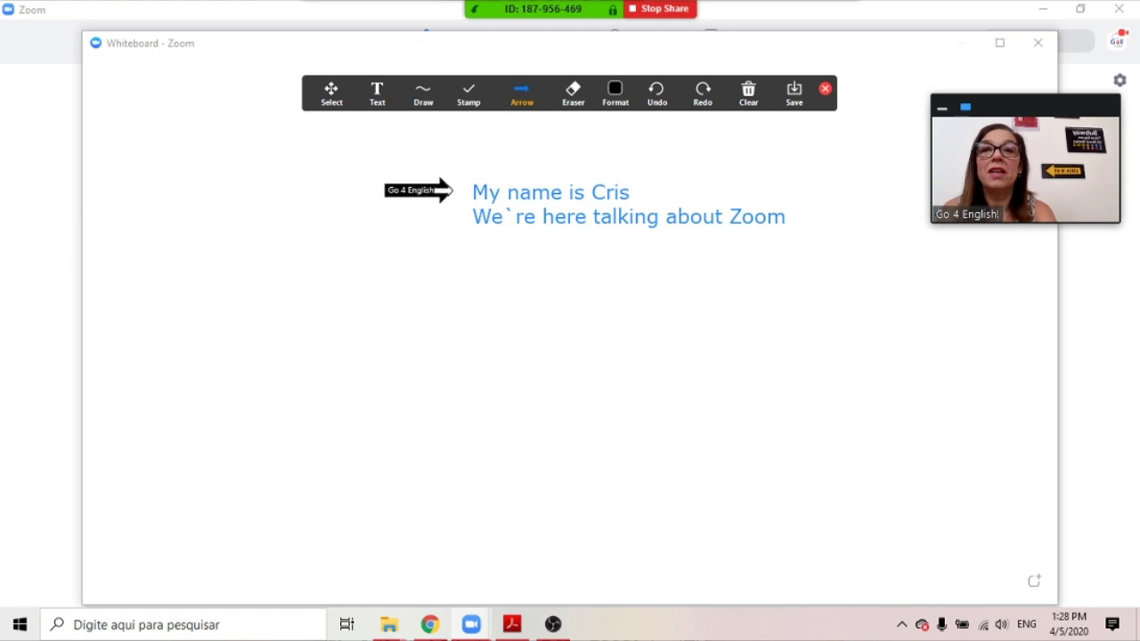
left_click(452, 190)
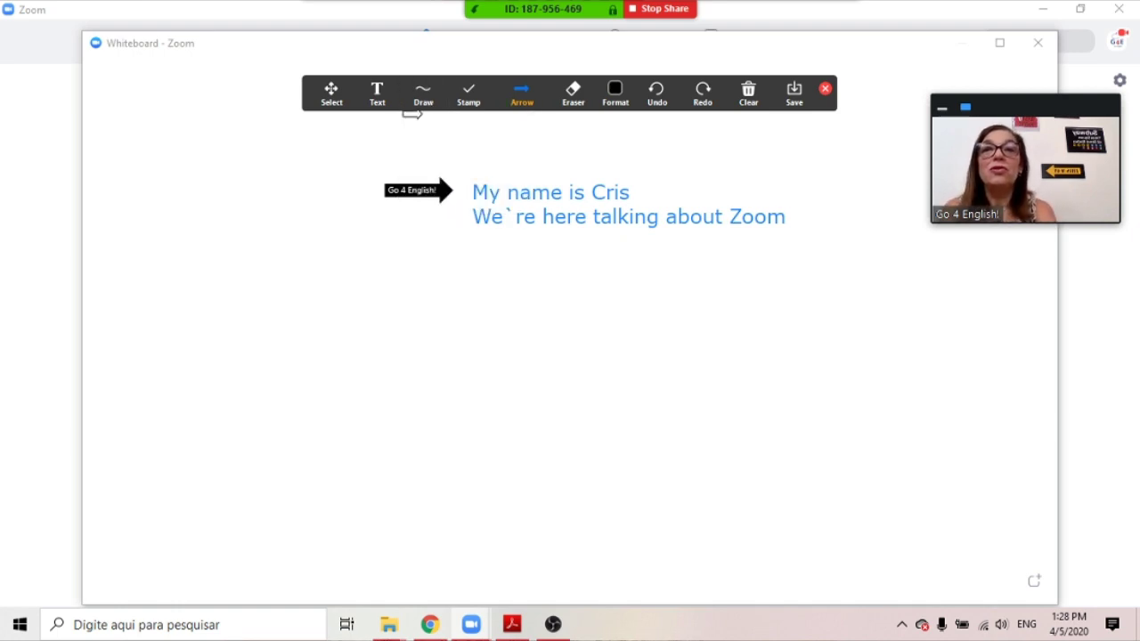
left_click(389, 302)
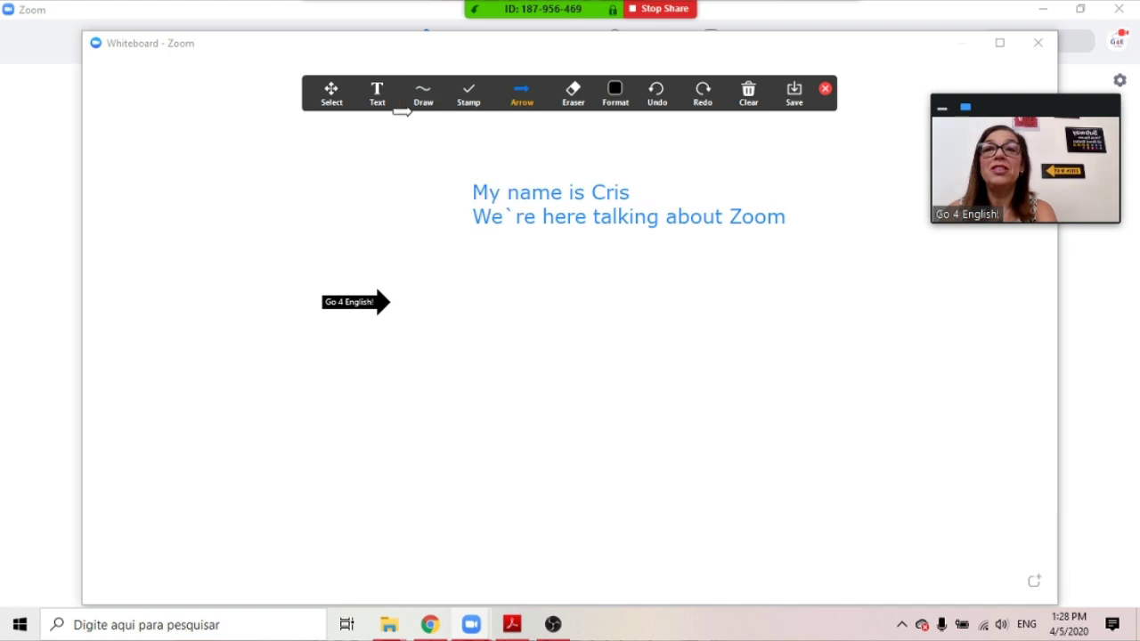
mouse_move(765, 91)
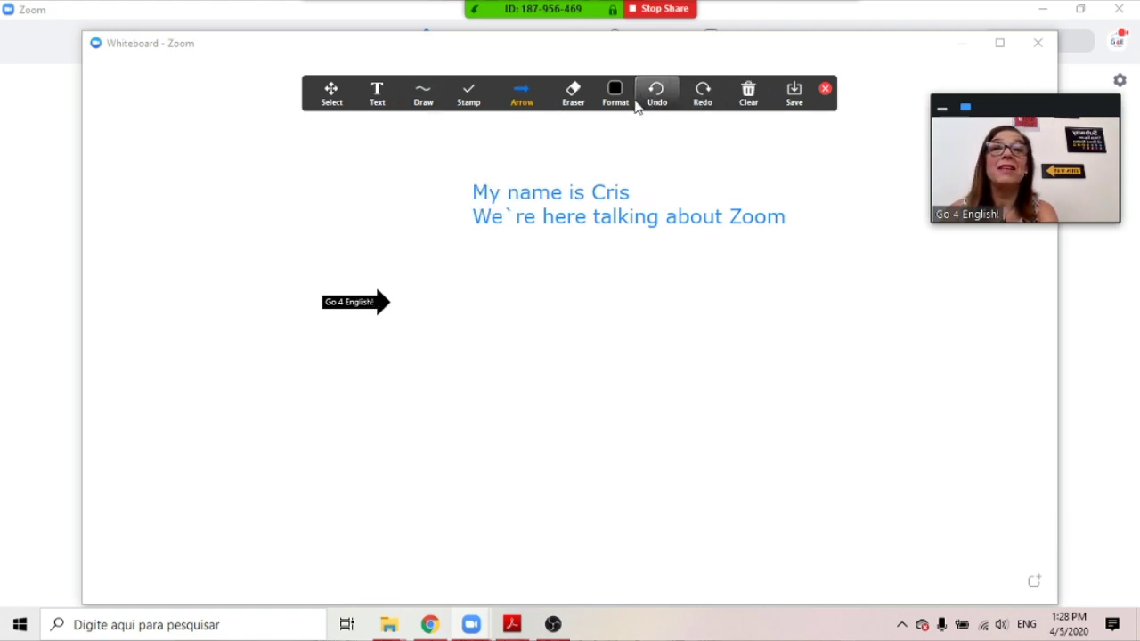
left_click(566, 107)
- Erase the labelled arrow and sketch a simple house with freehand drawing
left_click(355, 297)
mouse_move(432, 103)
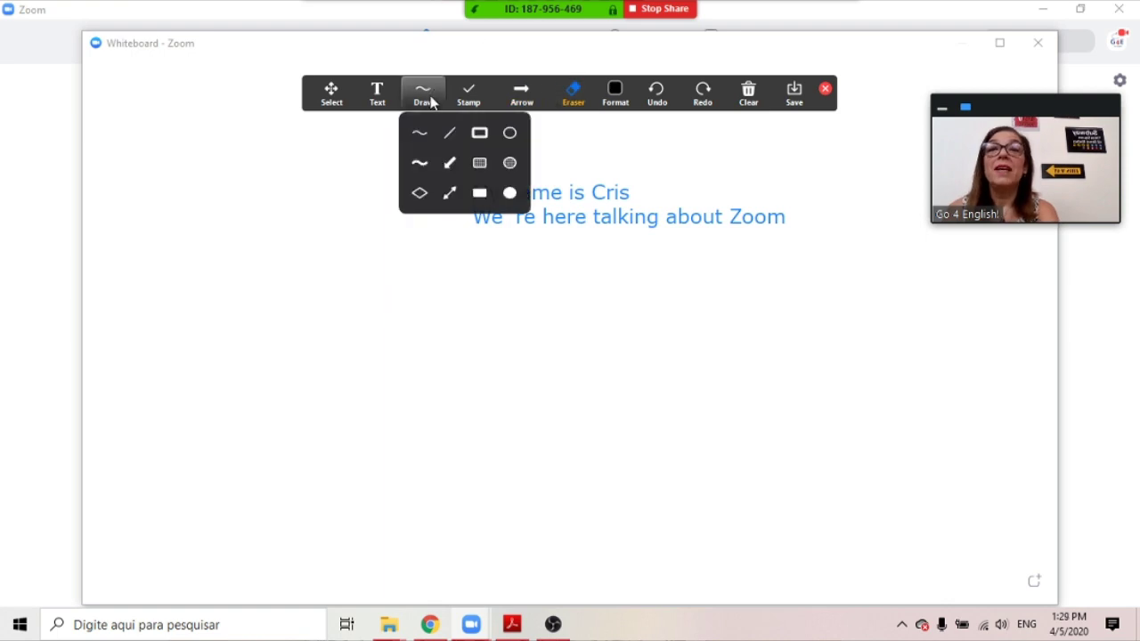
left_click(417, 133)
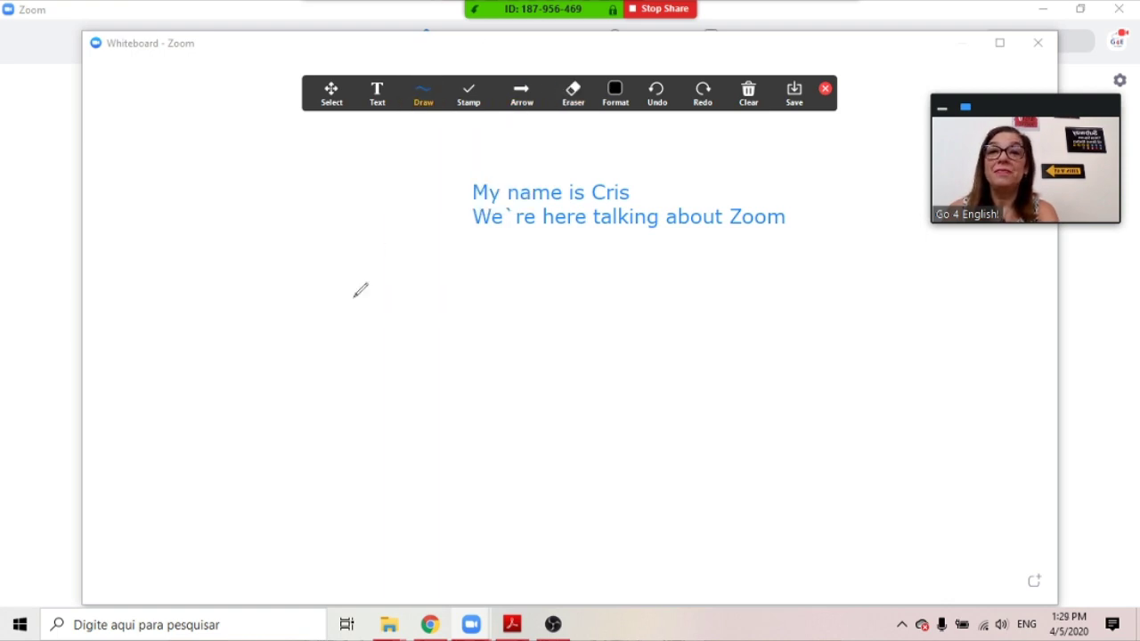
left_click_drag(338, 275, 302, 332)
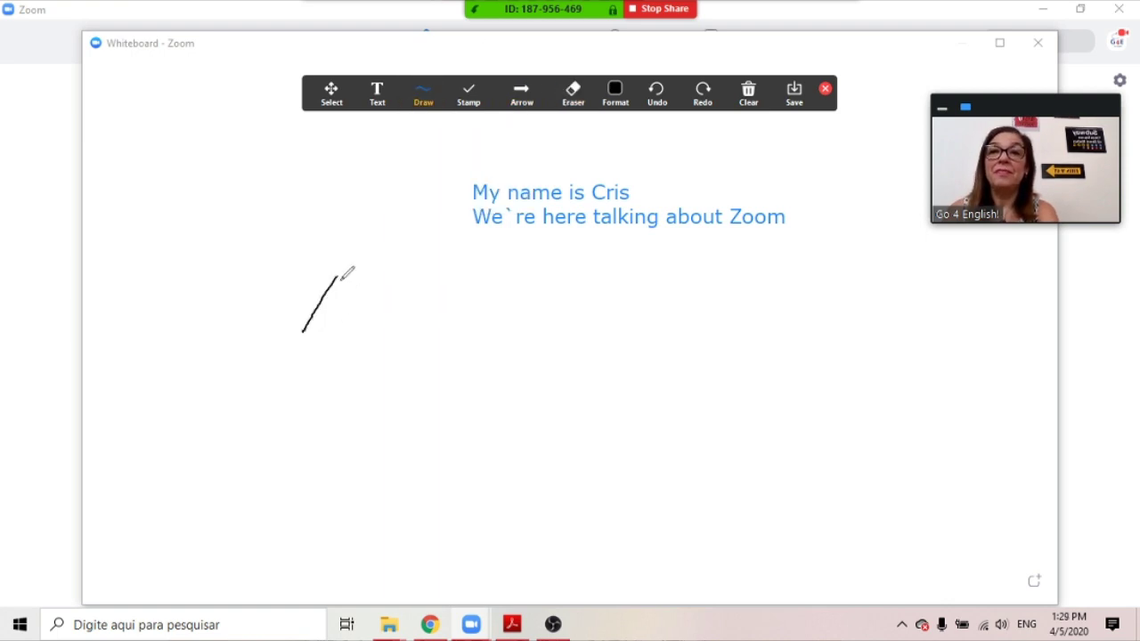
mouse_move(337, 277)
left_mouse_down()
mouse_move(374, 329)
mouse_move(282, 329)
mouse_move(299, 401)
mouse_move(384, 364)
mouse_move(373, 328)
left_mouse_up()
mouse_move(335, 276)
left_mouse_down()
mouse_move(433, 283)
mouse_move(433, 308)
mouse_move(367, 326)
mouse_move(445, 365)
mouse_move(397, 390)
left_mouse_up()
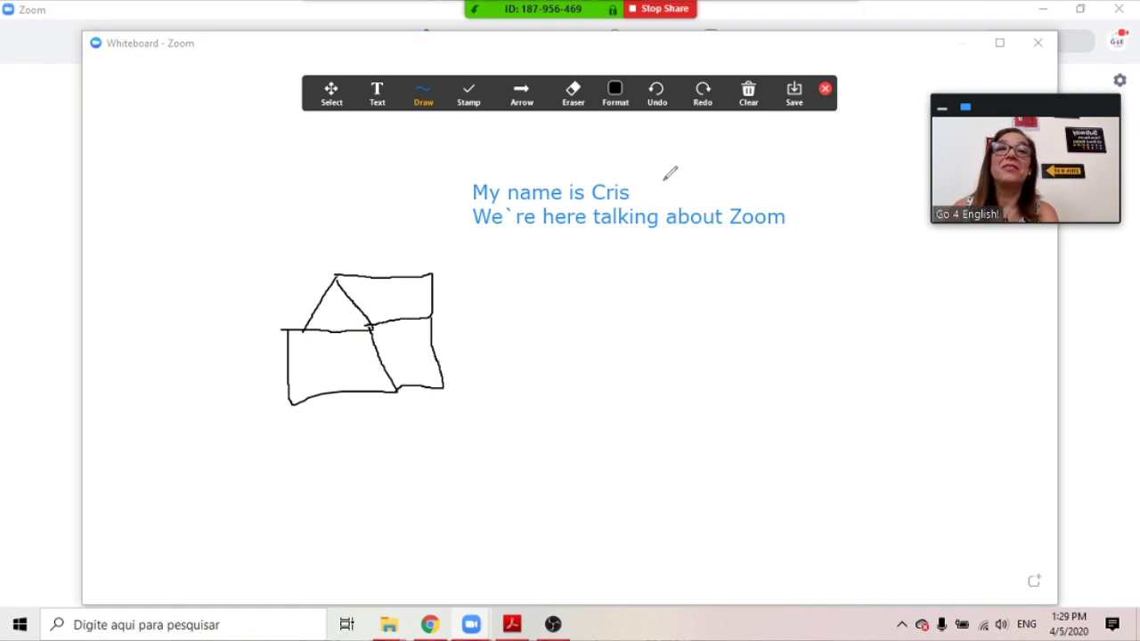
- Clear all drawings and text from the whiteboard
left_click(582, 103)
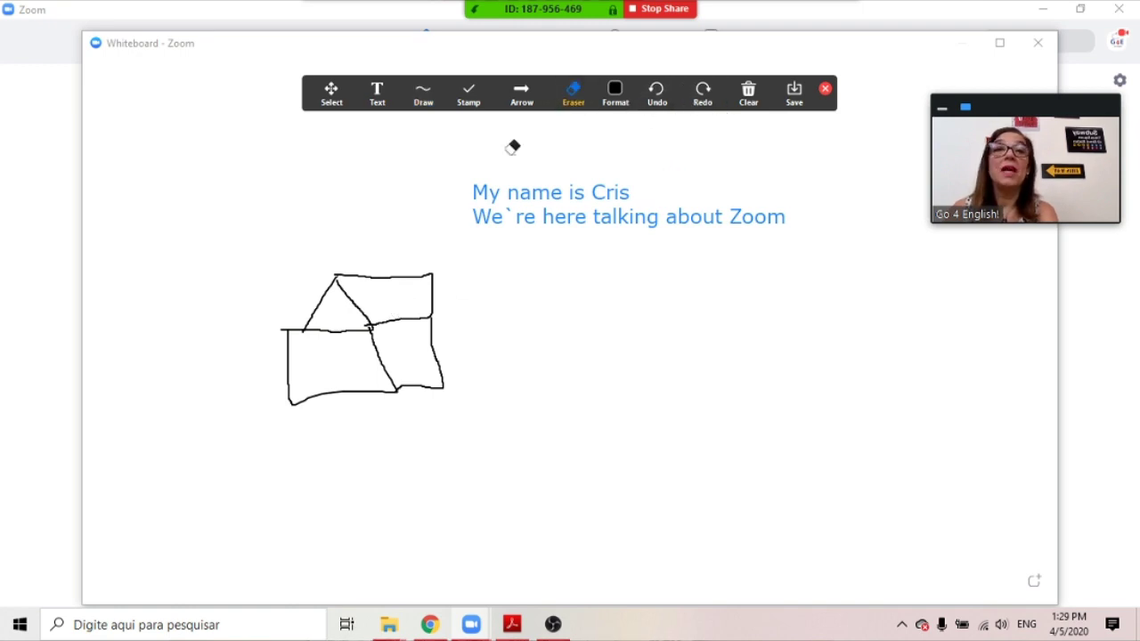
left_click(749, 97)
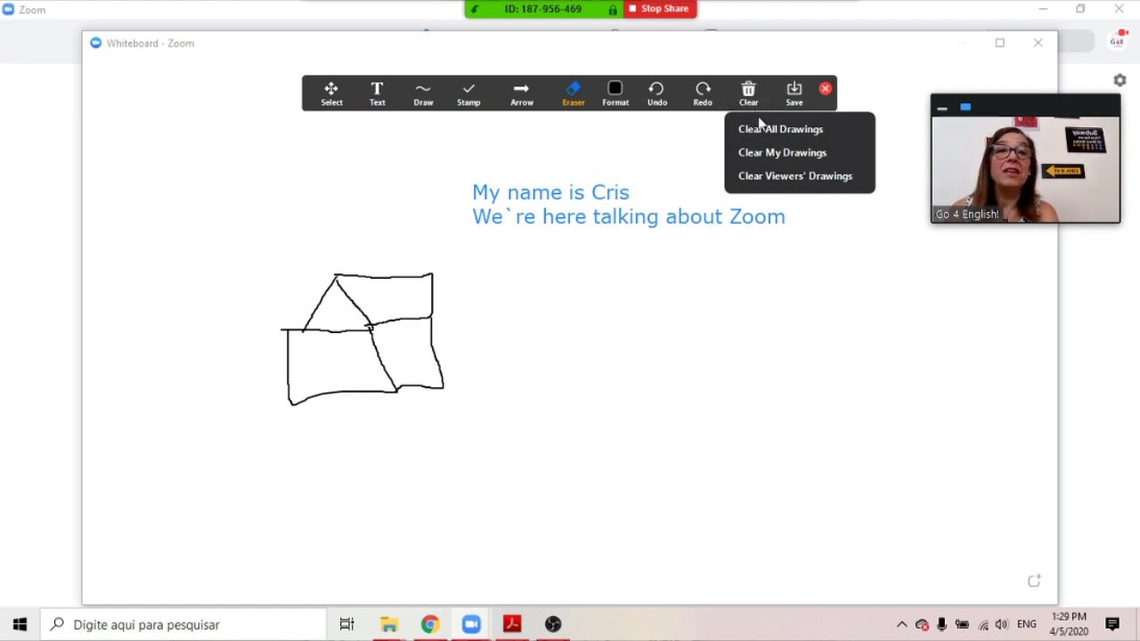
left_click(758, 128)
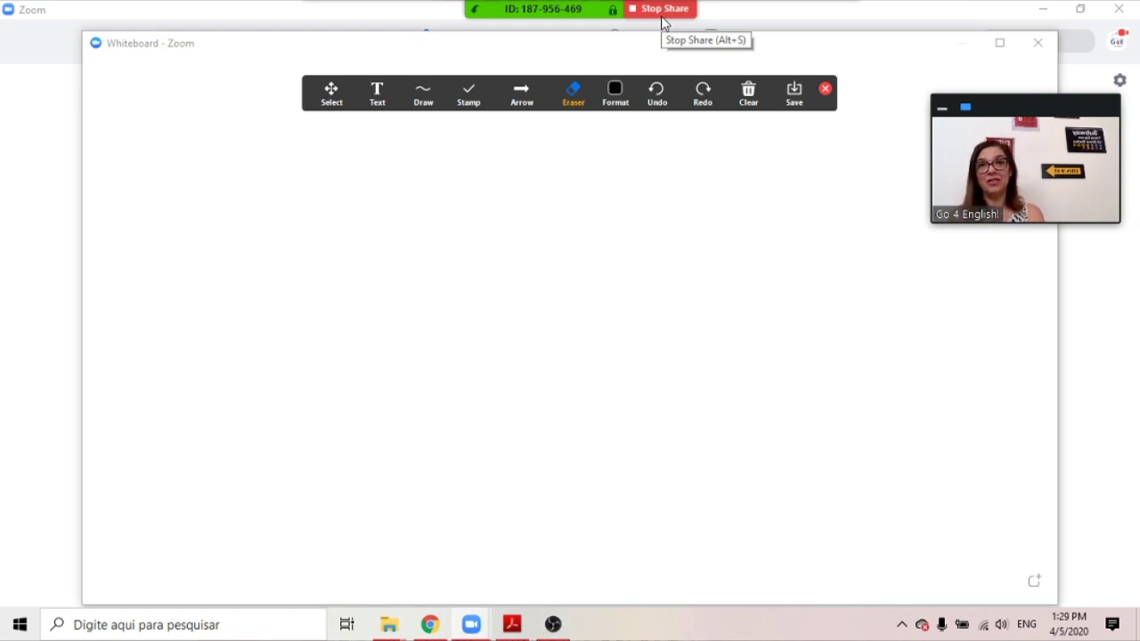
left_click(619, 103)
left_click(615, 96)
left_click(614, 96)
left_click(521, 93)
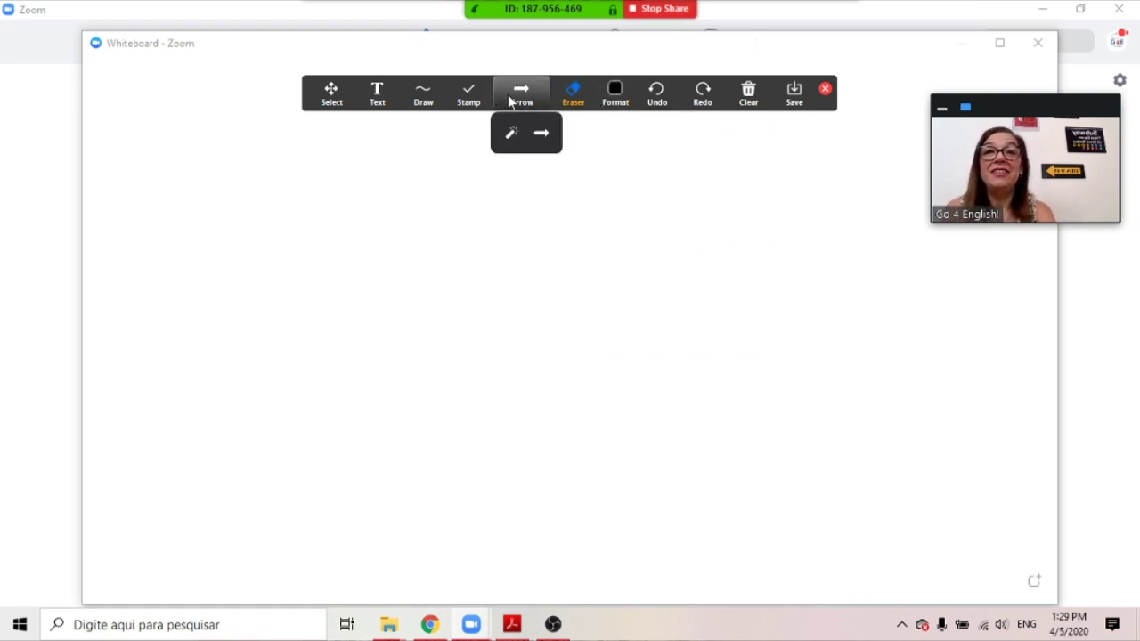
left_click(472, 101)
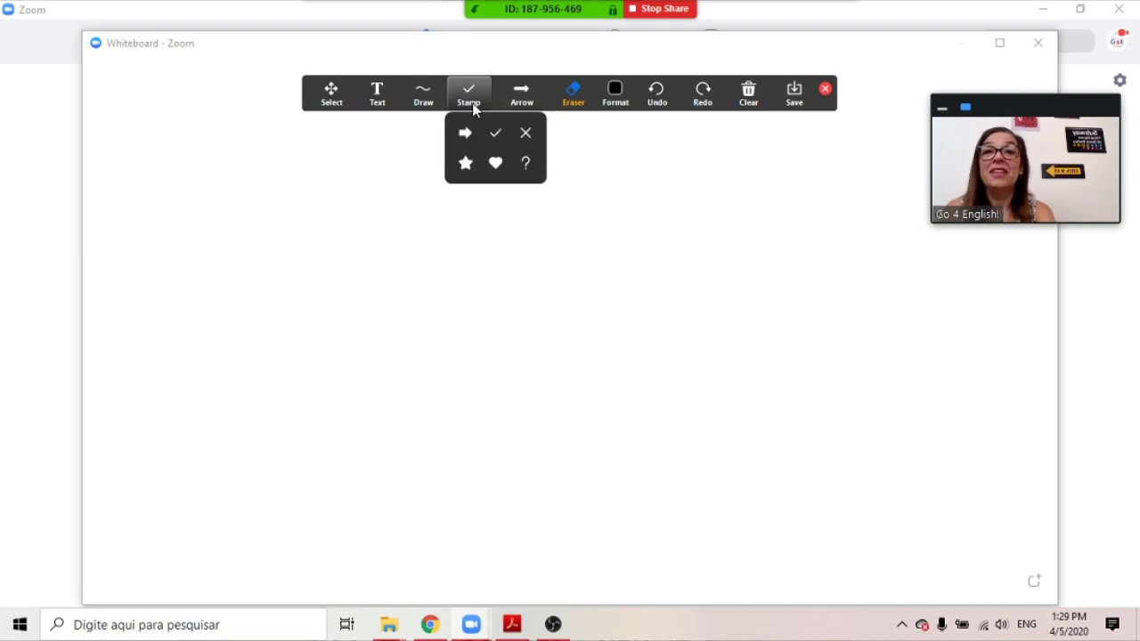
left_click(412, 102)
left_click(449, 193)
left_click_drag(441, 314, 521, 252)
left_click(410, 102)
left_click(505, 202)
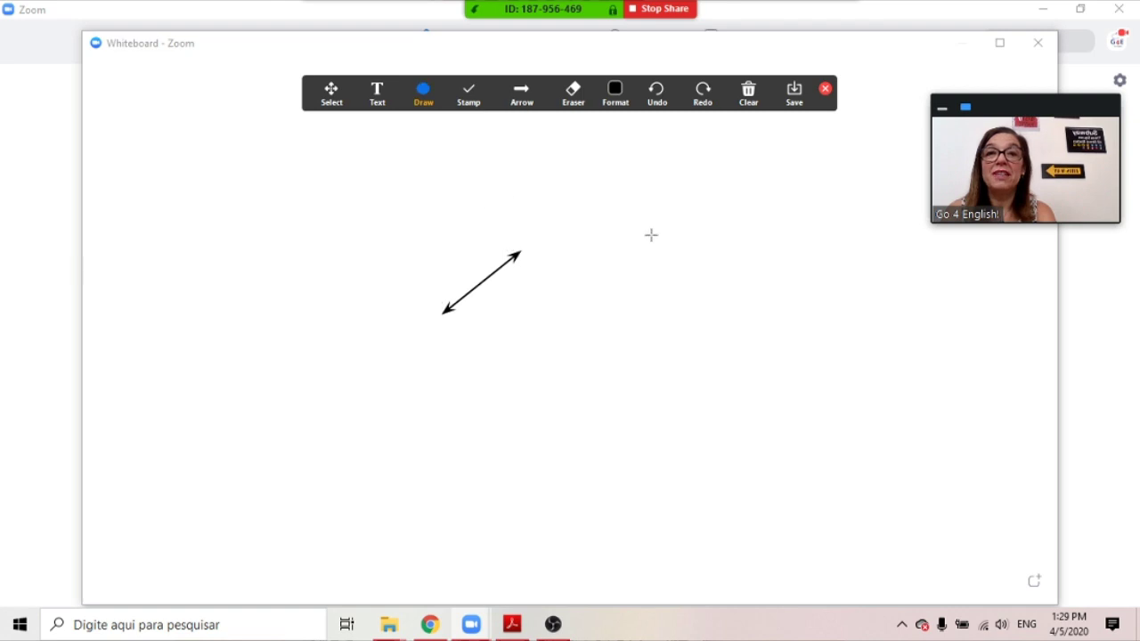
left_click_drag(651, 235, 705, 293)
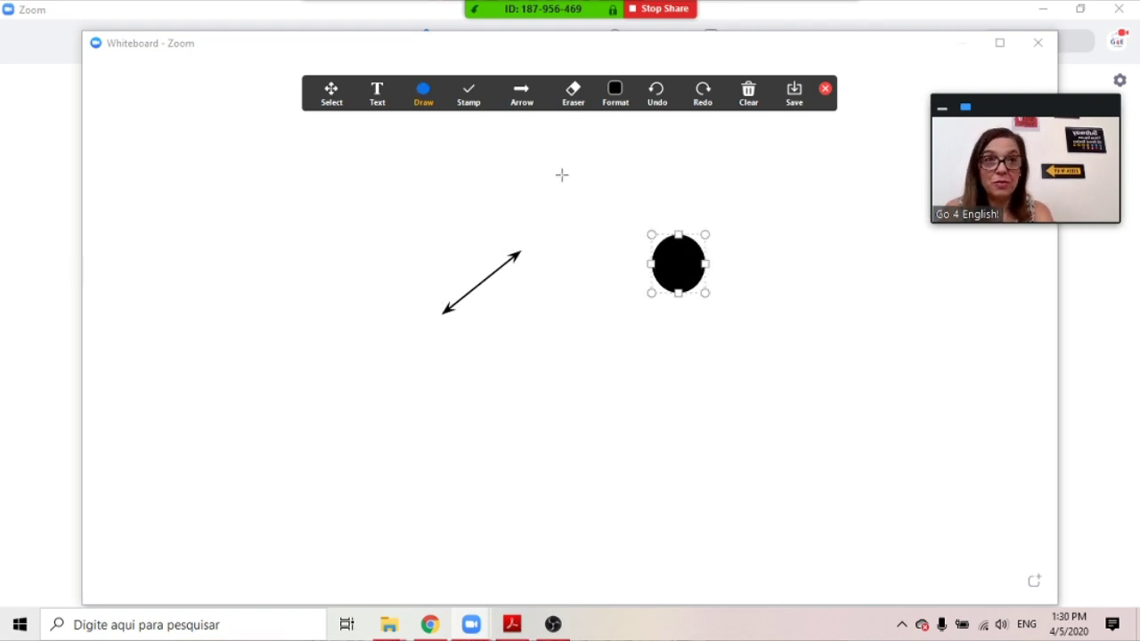
left_click(752, 94)
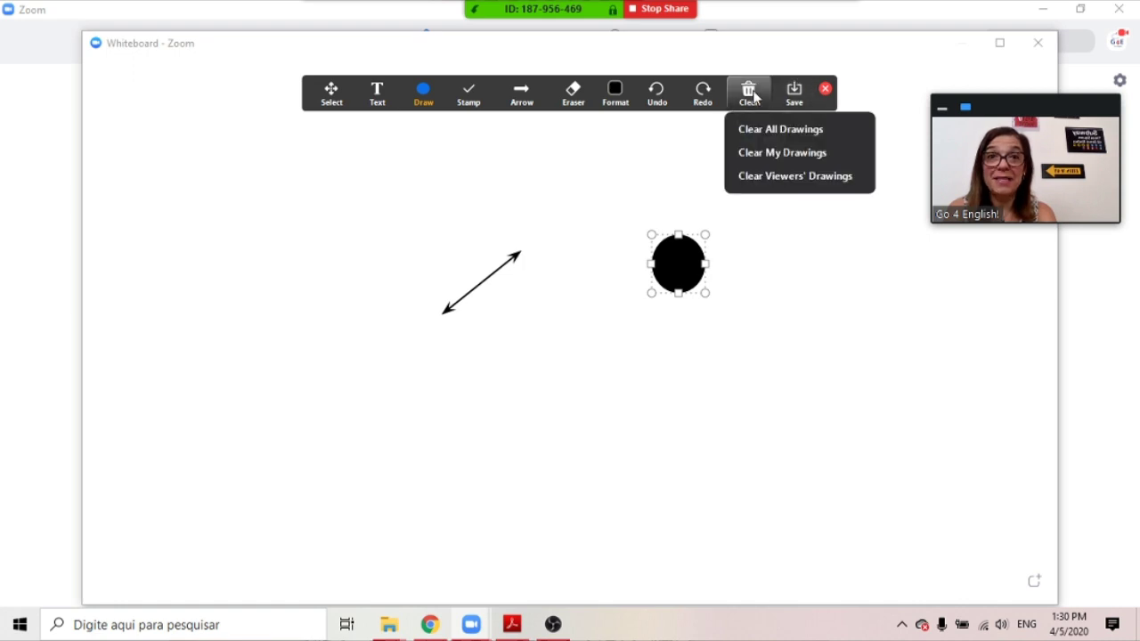
left_click(757, 133)
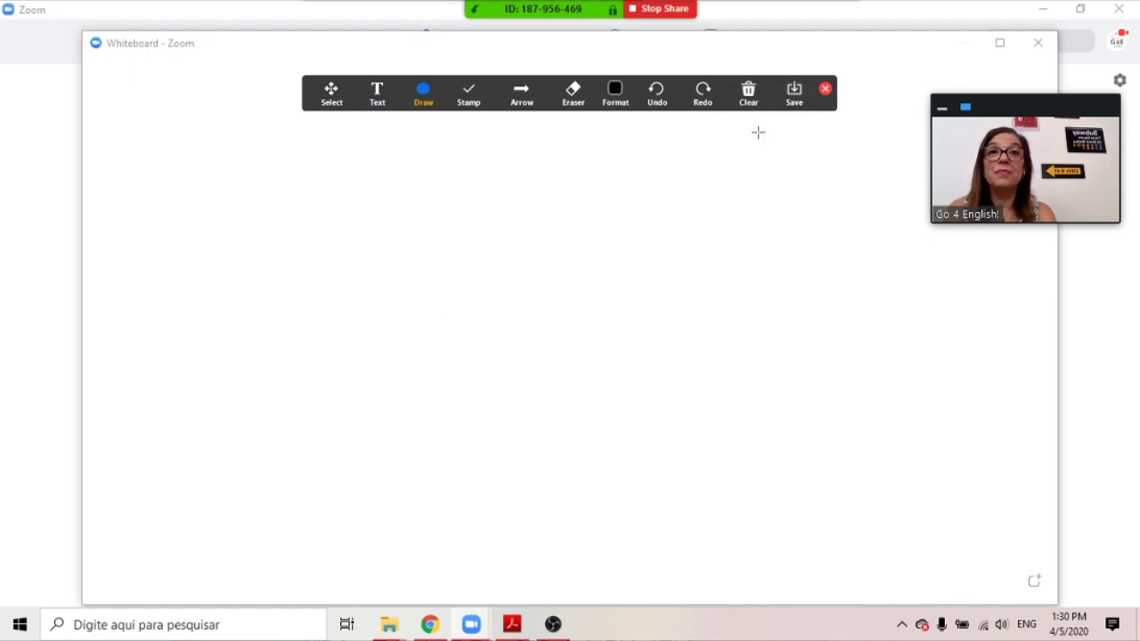
- Stop sharing the whiteboard and bring up the Share Screen picker again
left_click(636, 9)
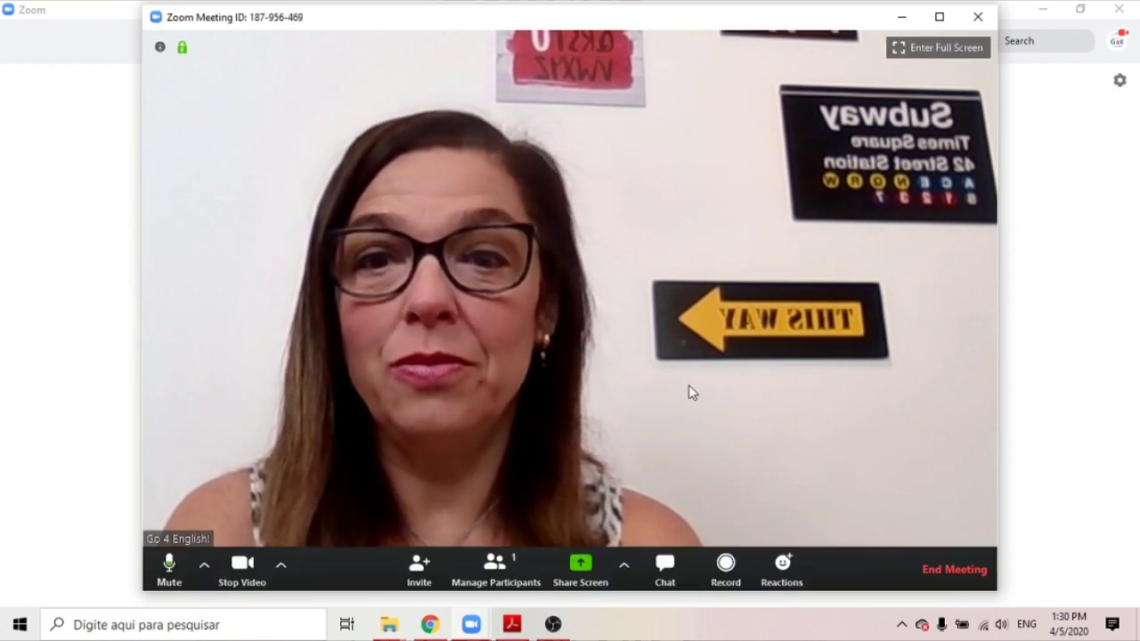
left_click(592, 574)
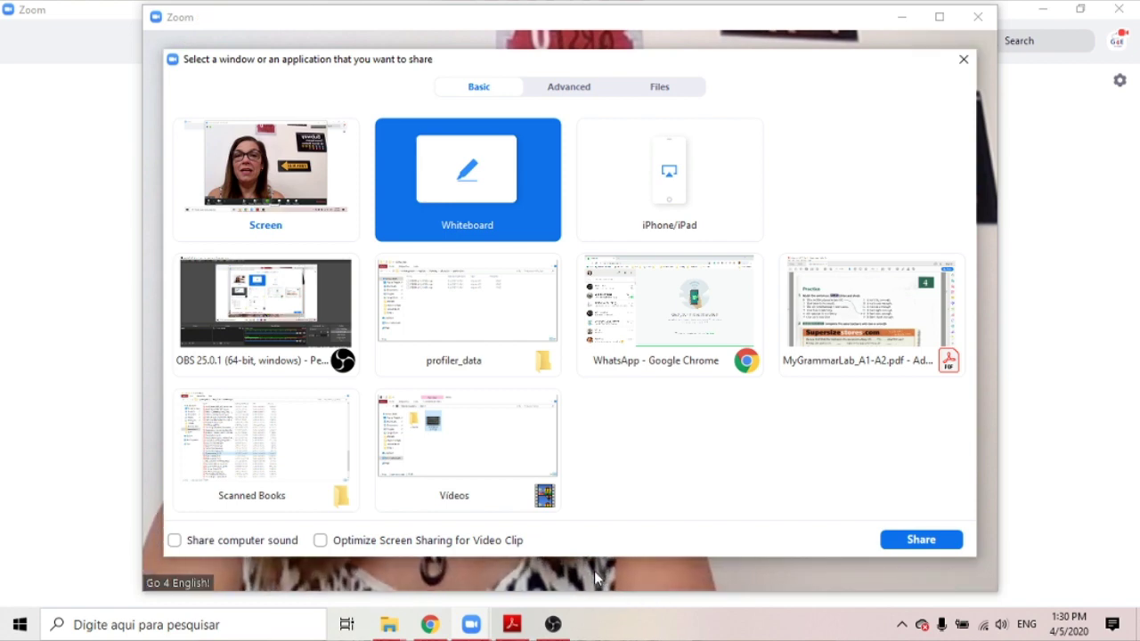
- Share the Acrobat window showing MyGrammarLab_A1-A2.pdf
left_click(868, 307)
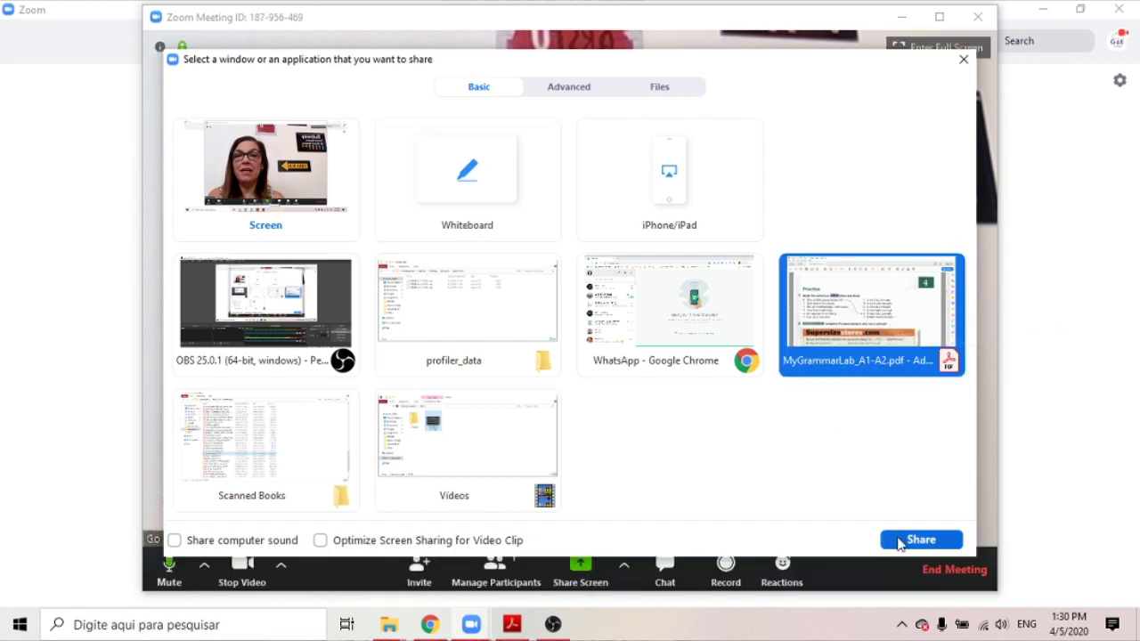
left_click(920, 539)
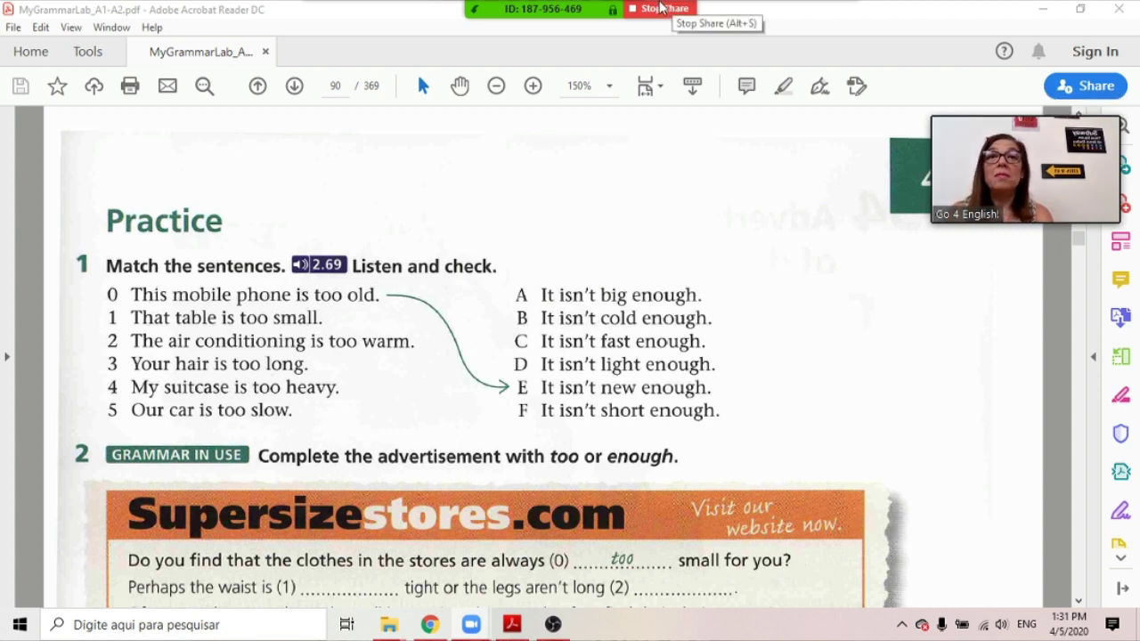
- Turn on annotation and draw a line joining sentence 1 to answer A
mouse_move(579, 20)
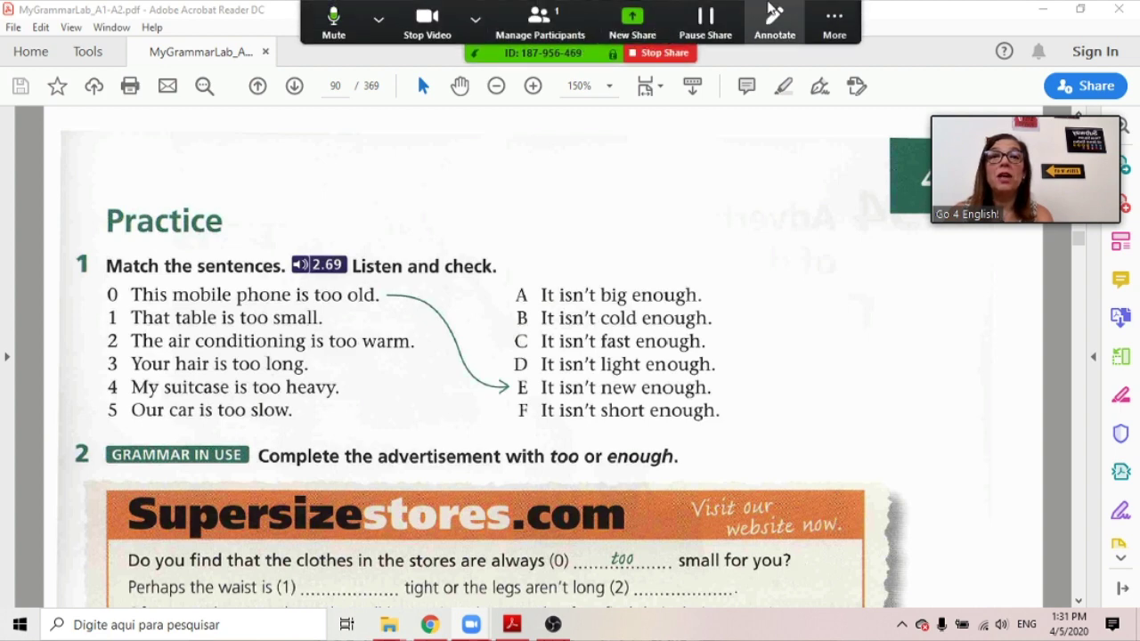
left_click(772, 17)
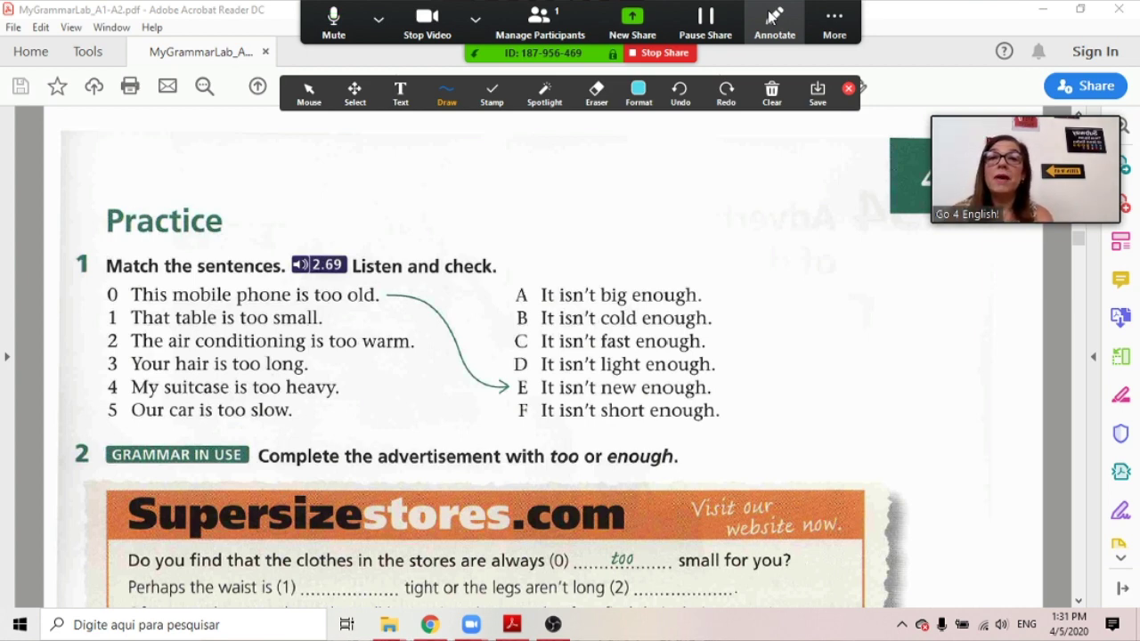
left_click(446, 94)
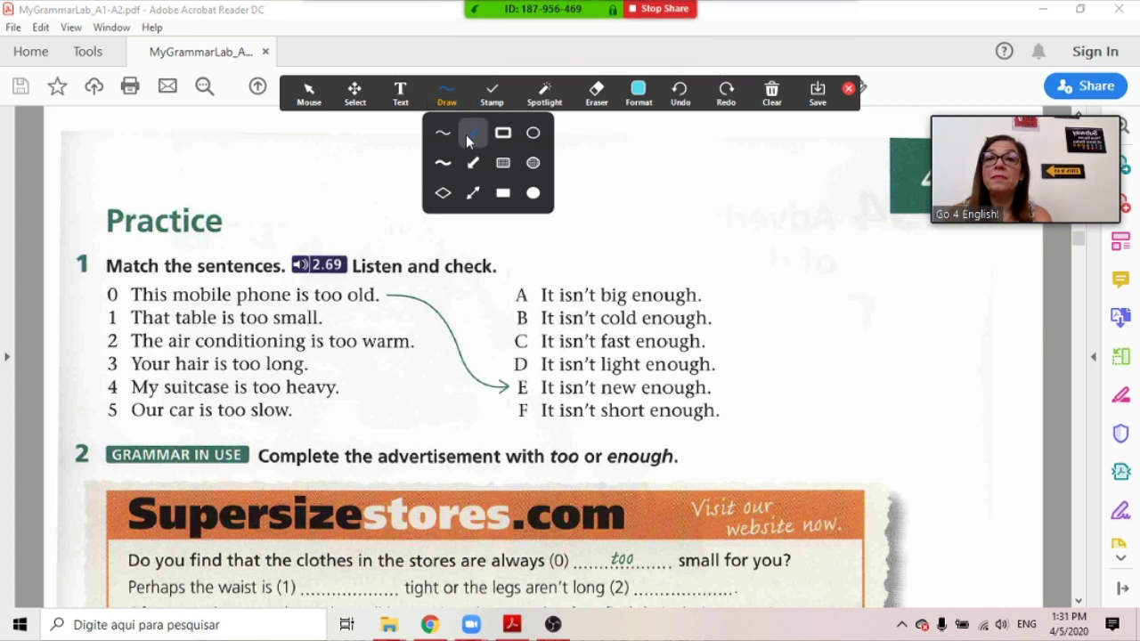
left_click(466, 134)
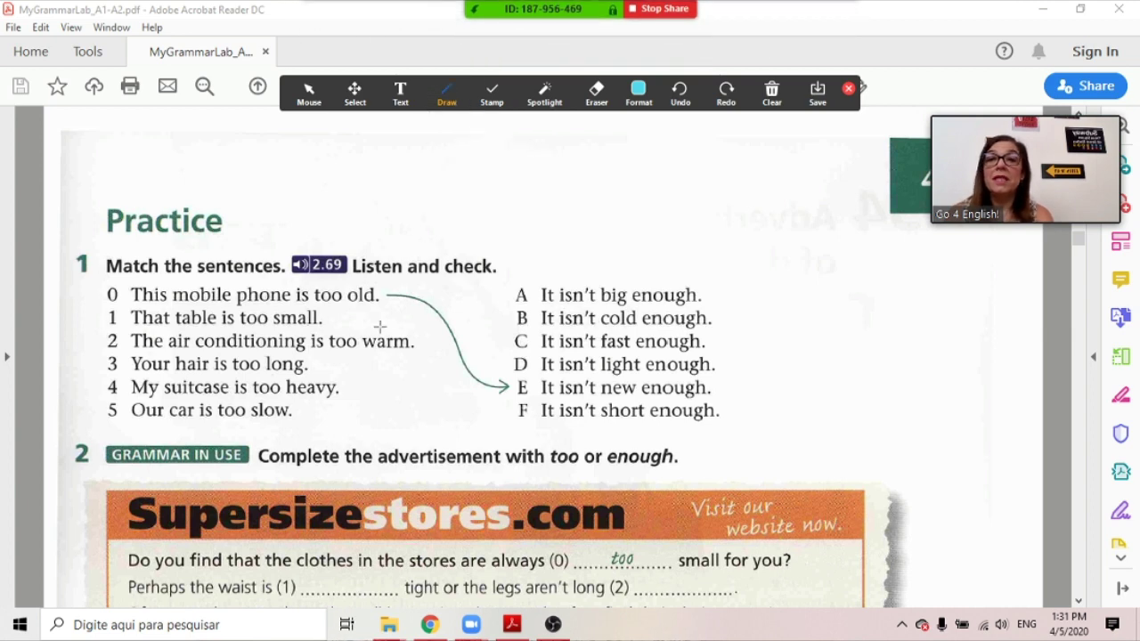
left_click_drag(330, 315, 524, 300)
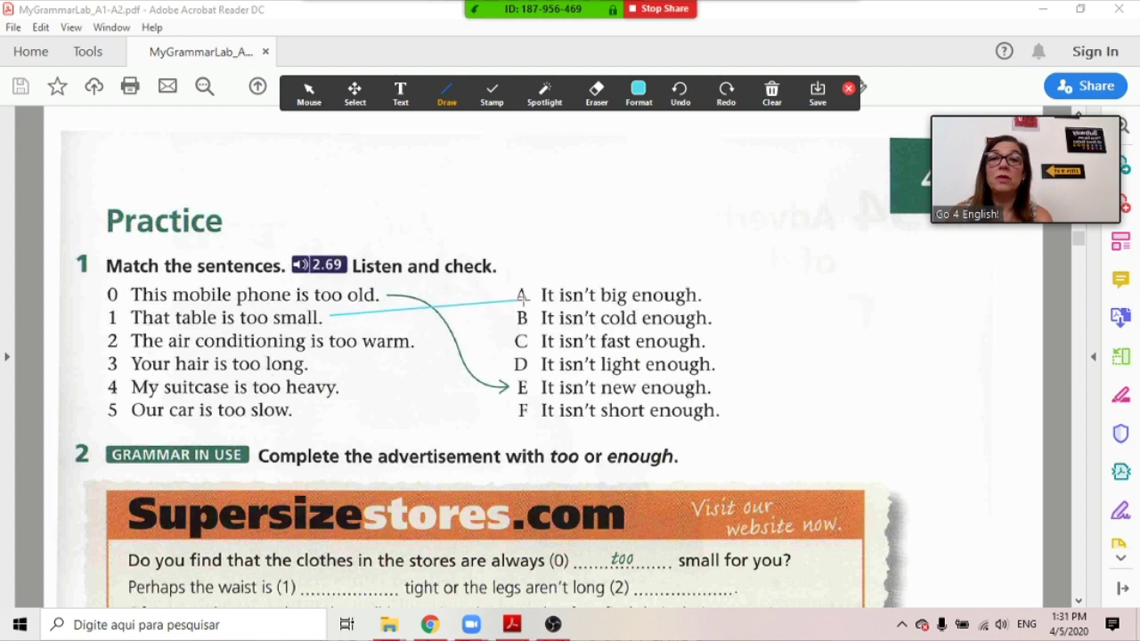
- Switch the annotation colour to red and draw an arrow from sentence 2 to B
left_click(638, 93)
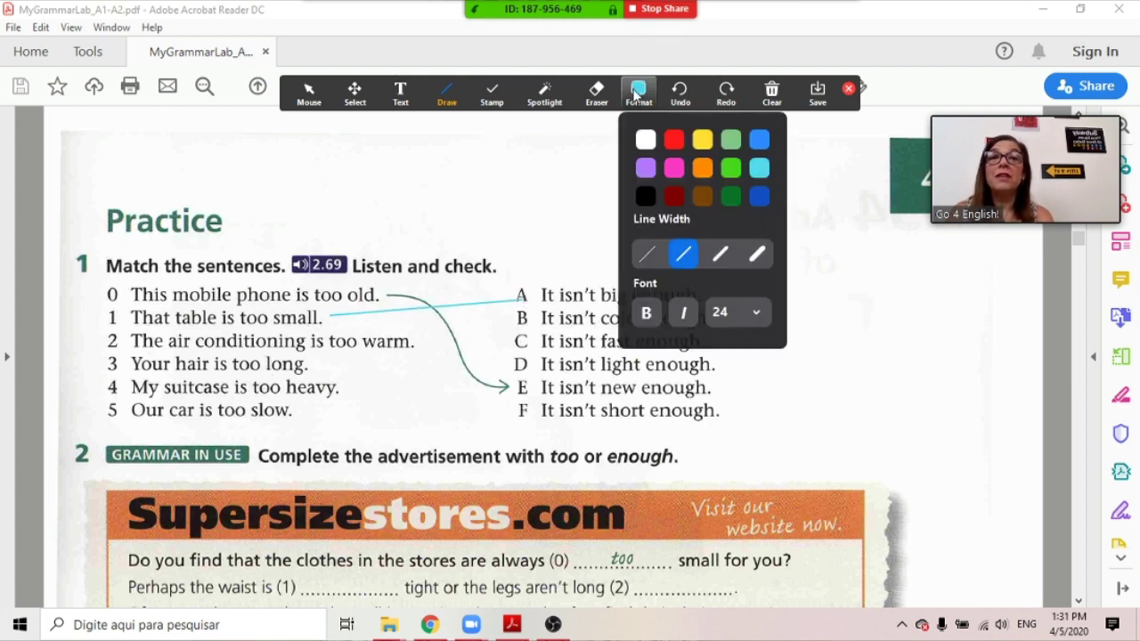
left_click(637, 92)
left_click(629, 102)
left_click(651, 146)
left_click(423, 103)
left_click(440, 172)
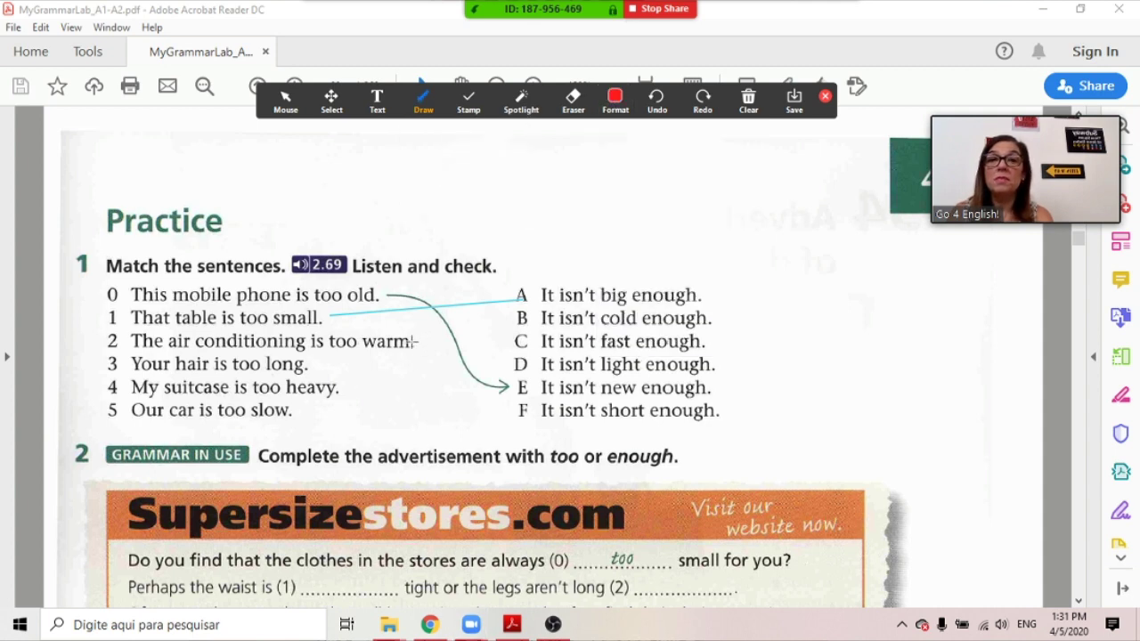
left_click_drag(412, 341, 514, 318)
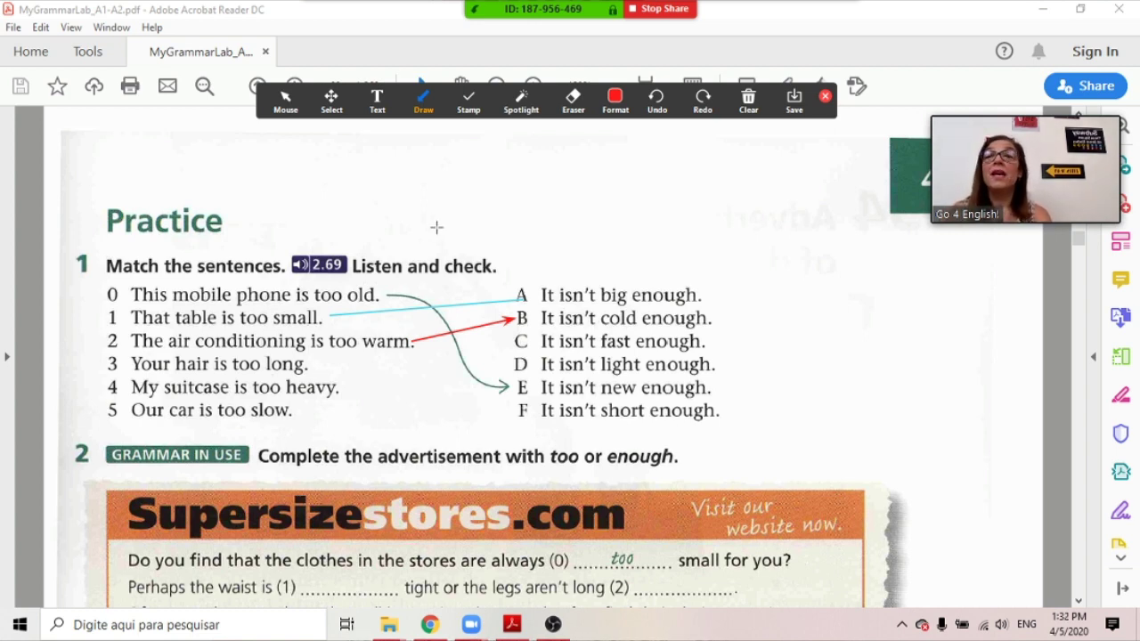
left_click(748, 103)
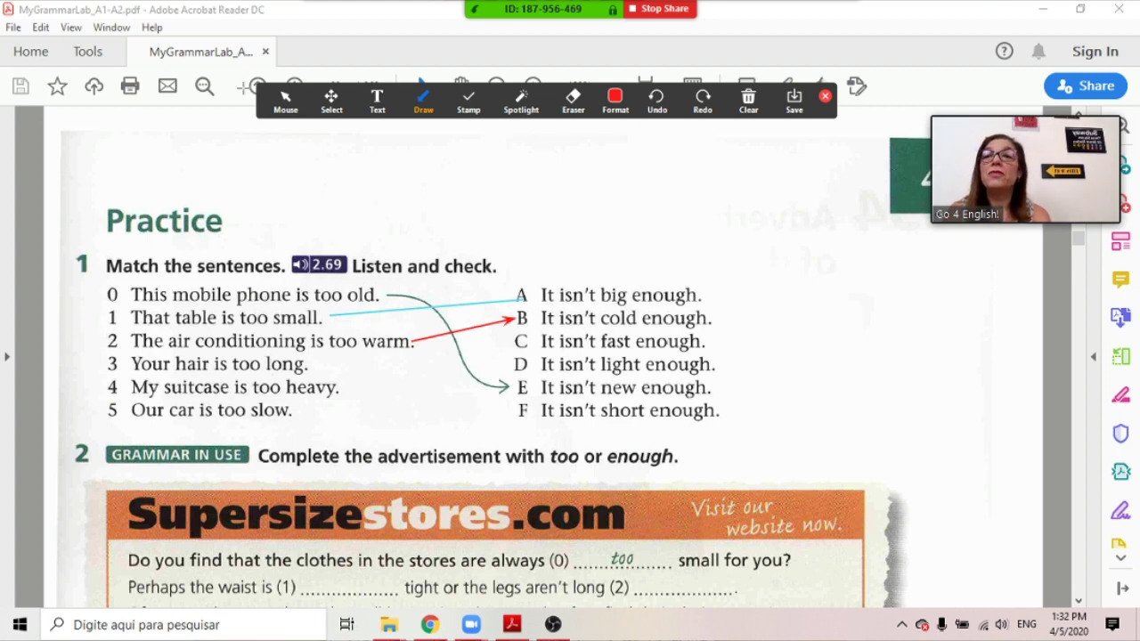
- Clear all the matching-line annotations from the exercise 1 page
left_click(283, 105)
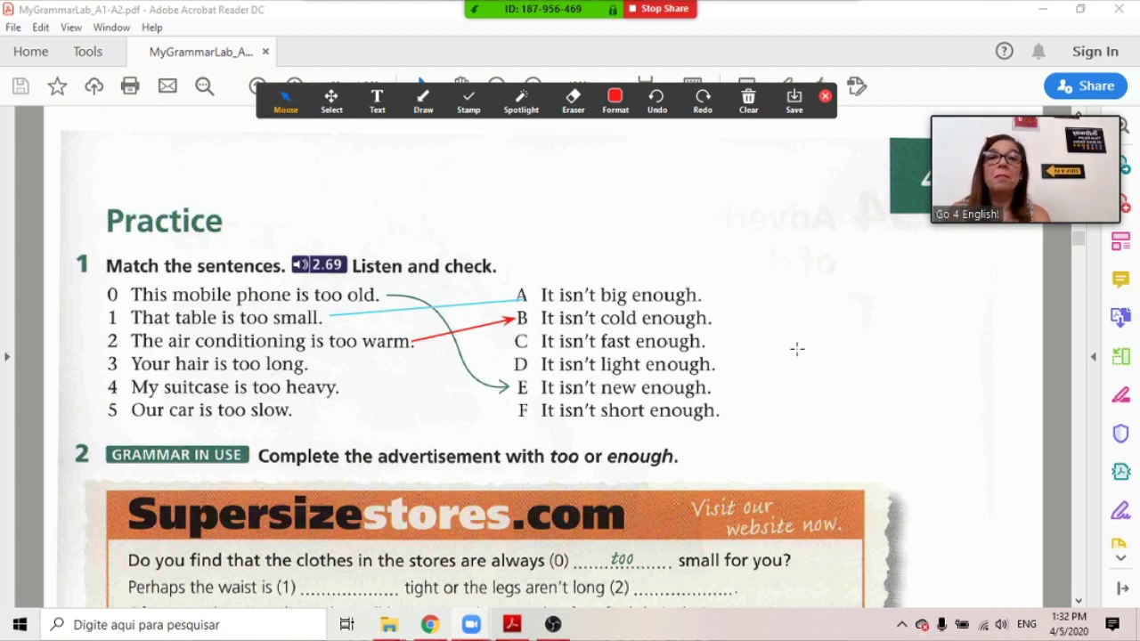
left_click(1077, 604)
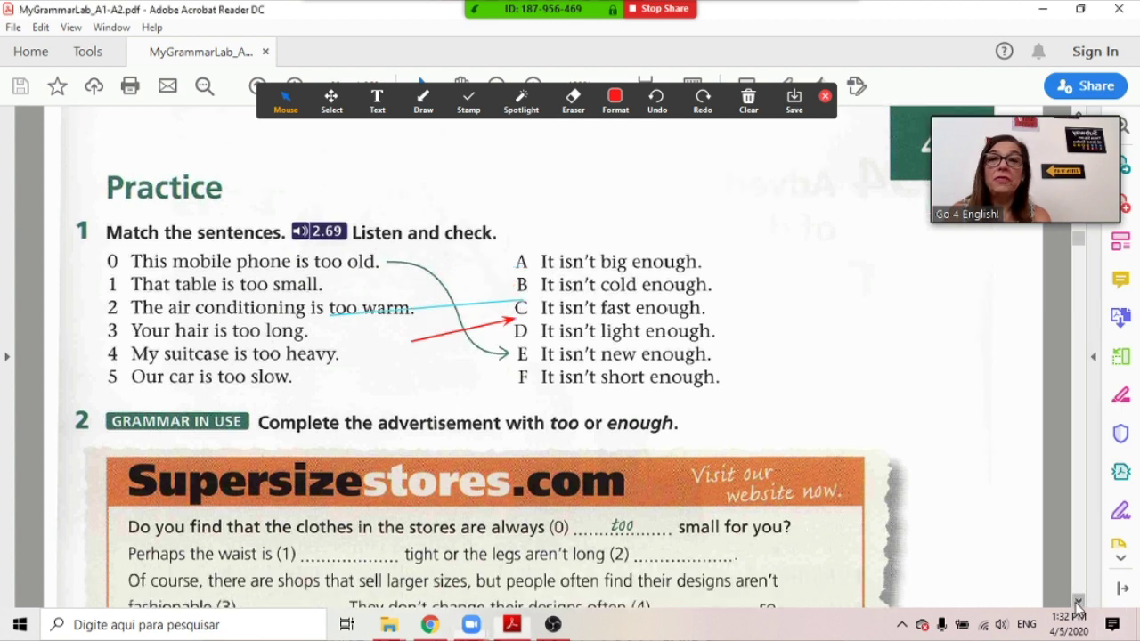
left_click(1077, 603)
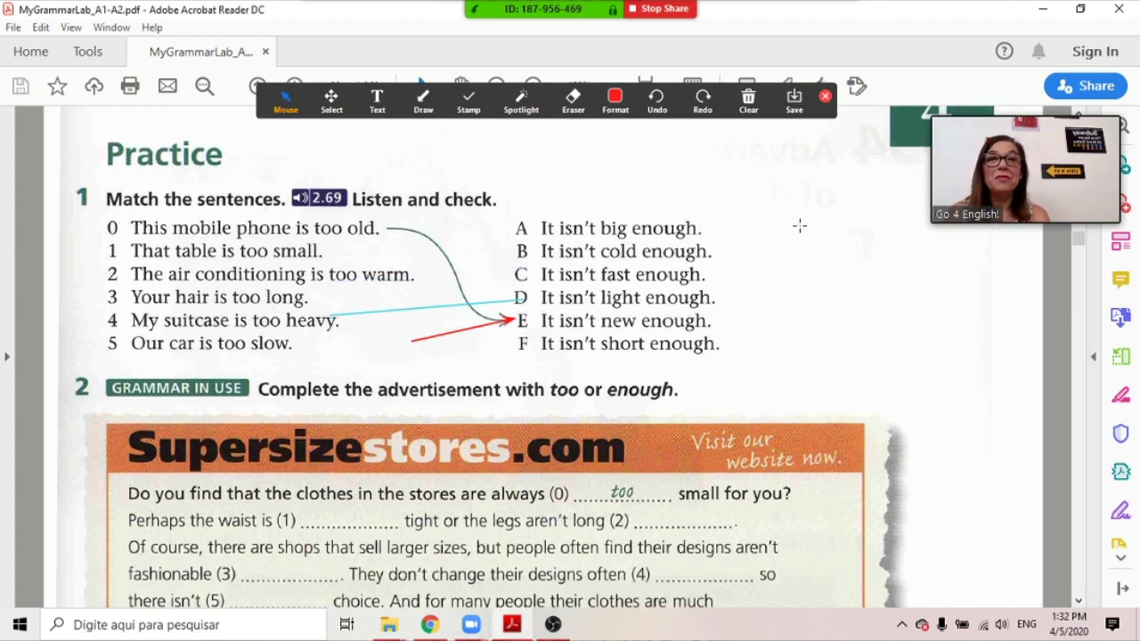
left_click(749, 103)
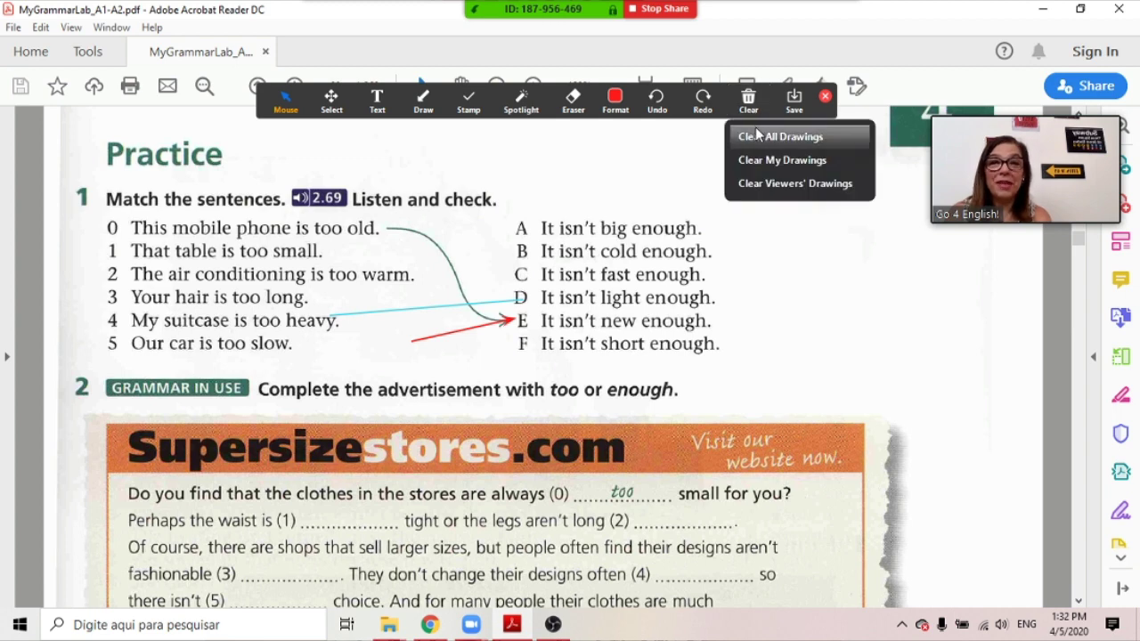
left_click(754, 129)
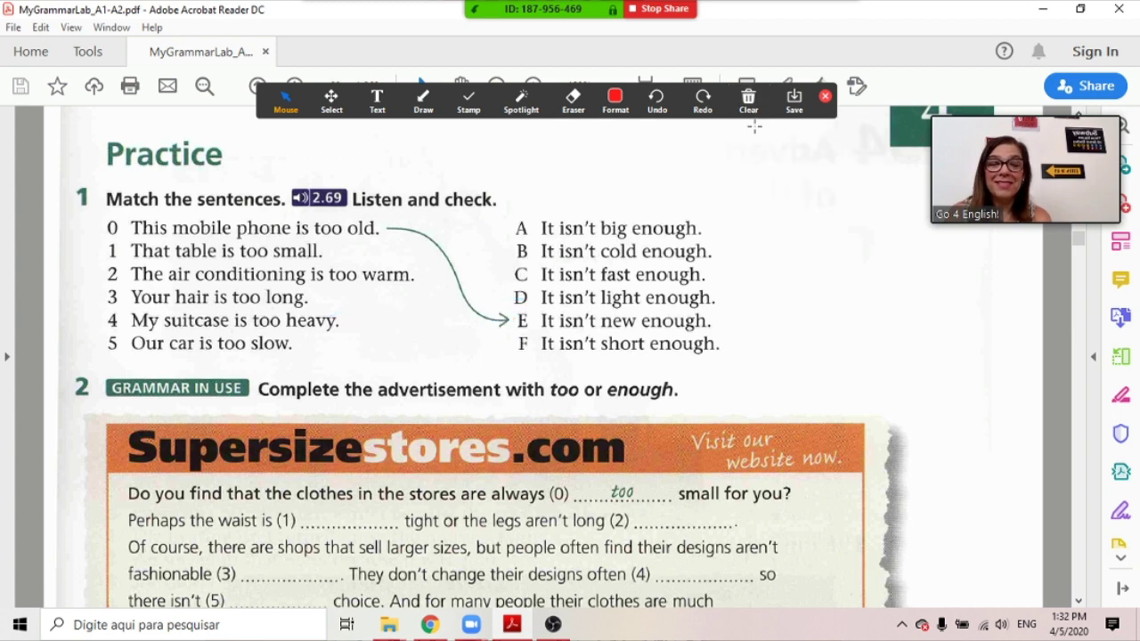
- Scroll down to the Supersizestores.com advertisement in exercise 2
left_click(1078, 602)
left_click(1078, 603)
left_click(1078, 602)
left_click(1079, 603)
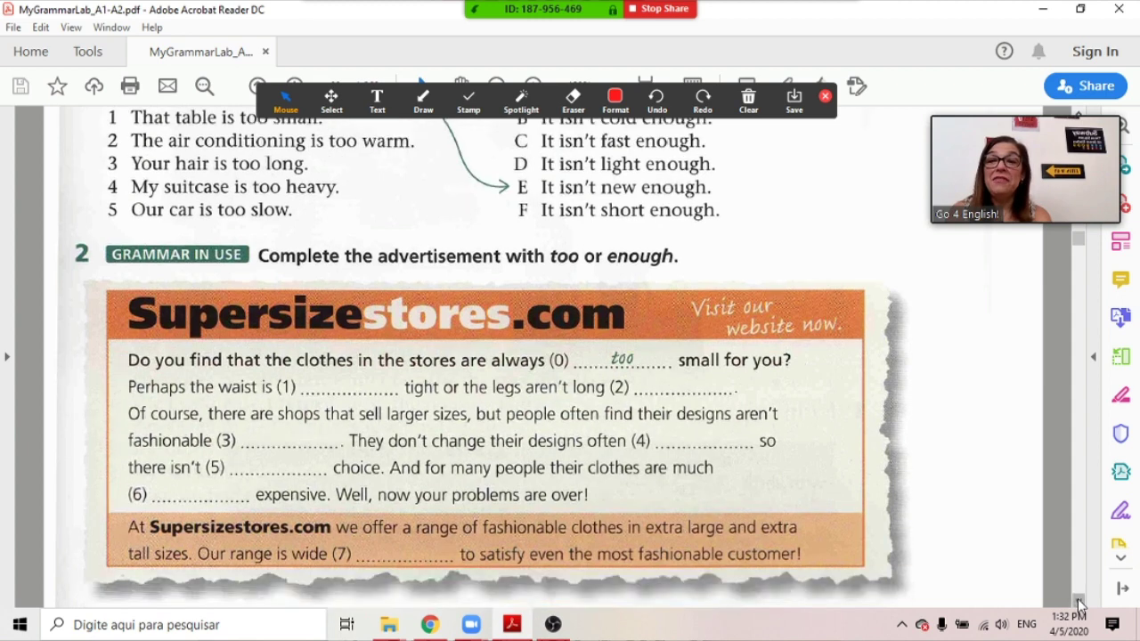
left_click(1078, 602)
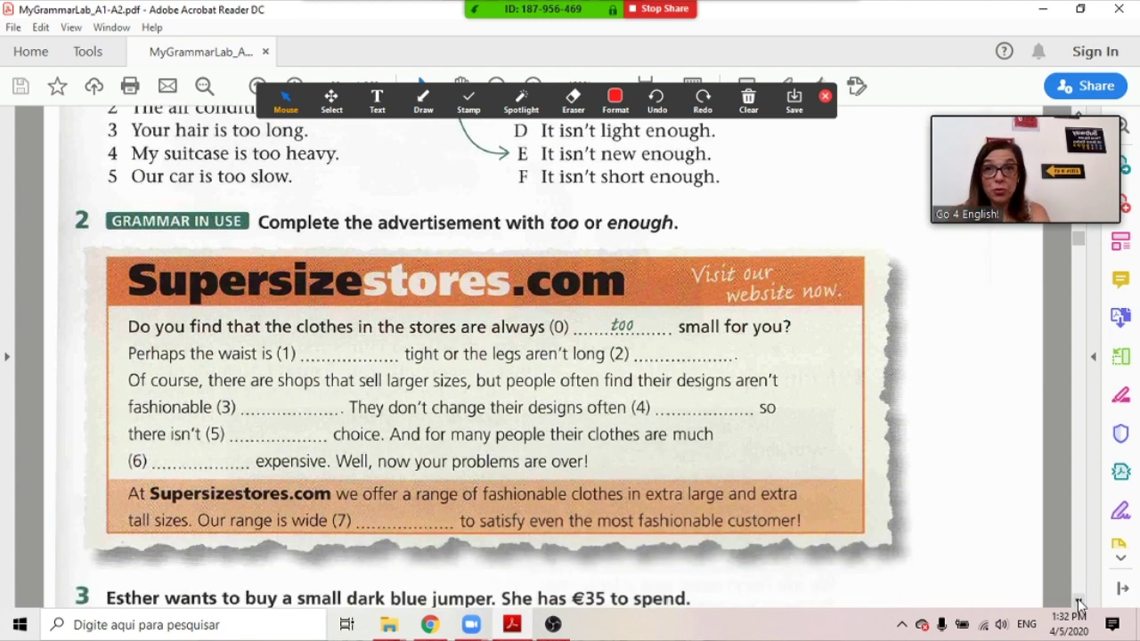
left_click(385, 109)
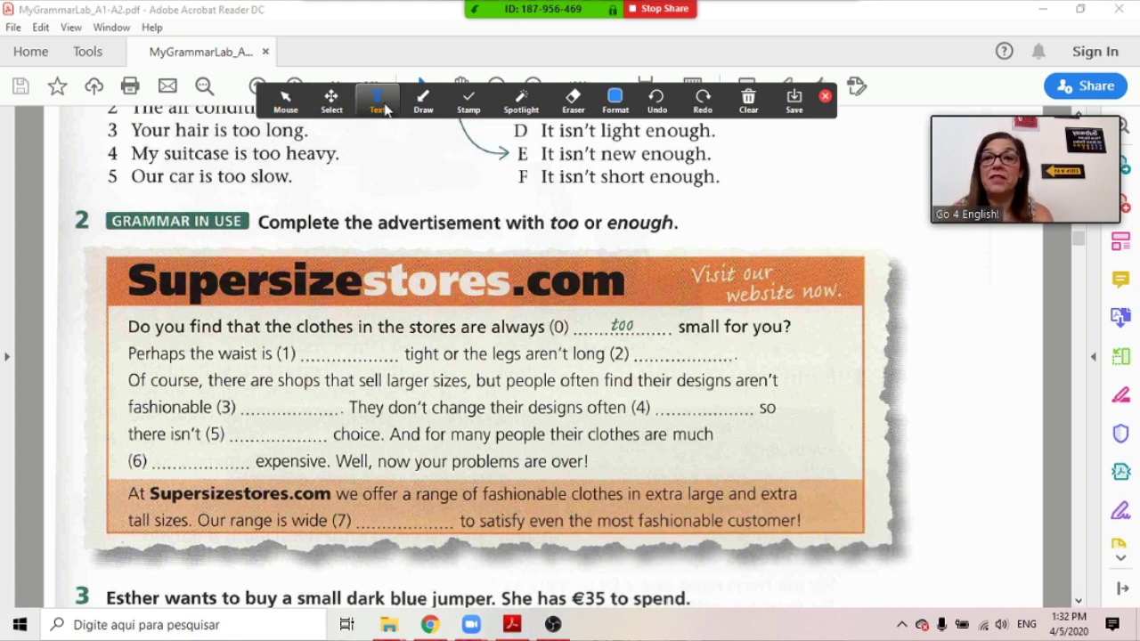
left_click(326, 357)
type("too")
left_click(1027, 364)
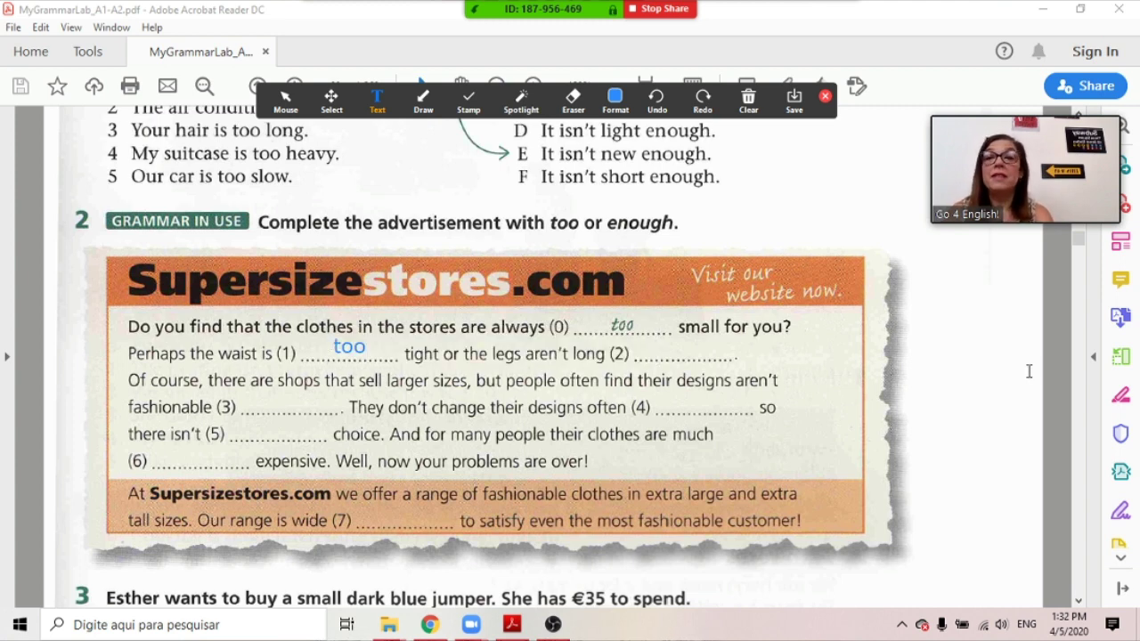
left_click(674, 355)
type("eno")
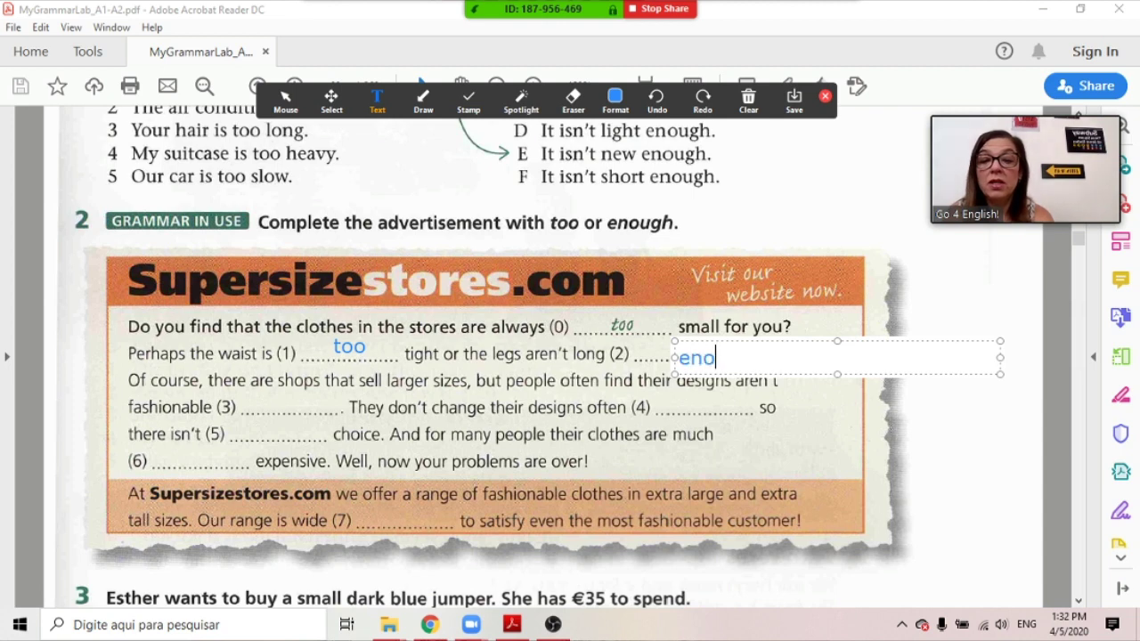
type("ugh")
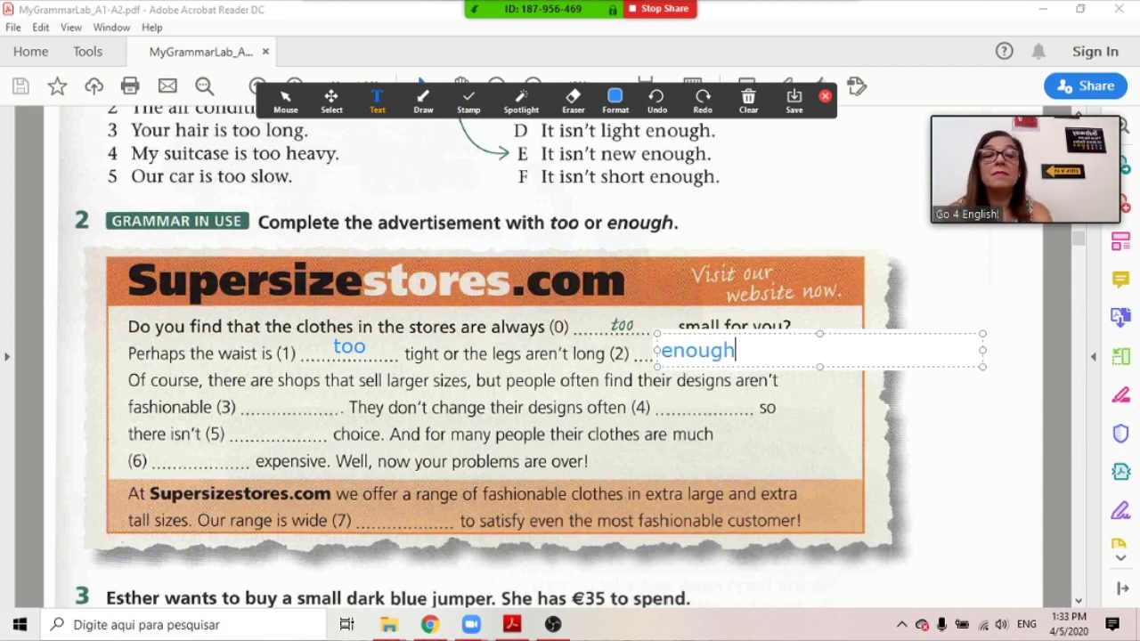
left_click(937, 426)
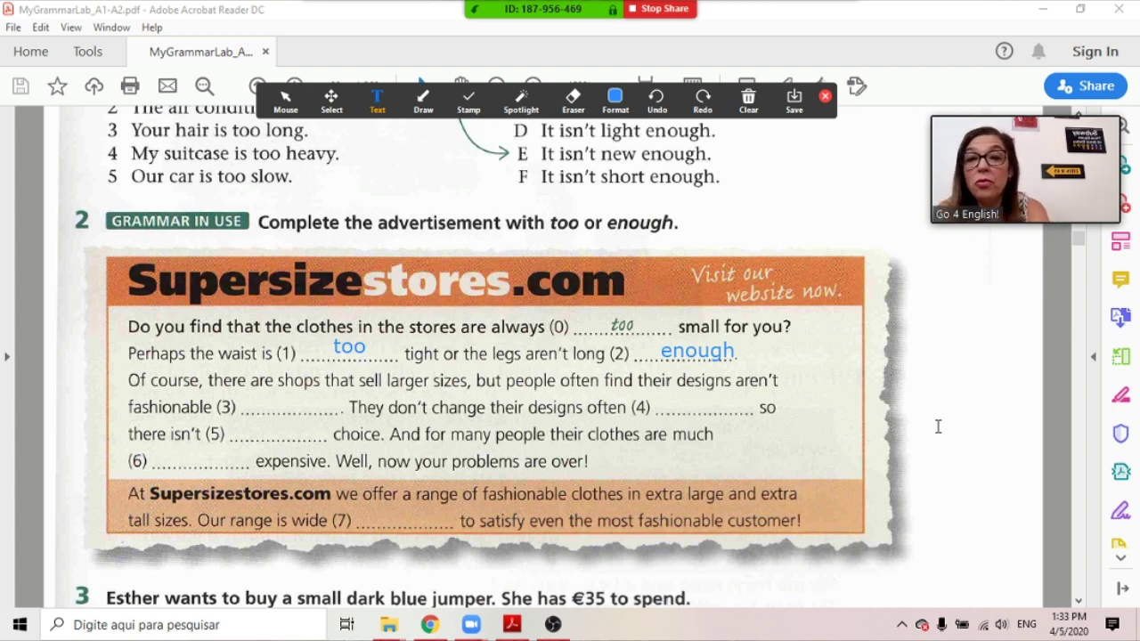
left_click(748, 100)
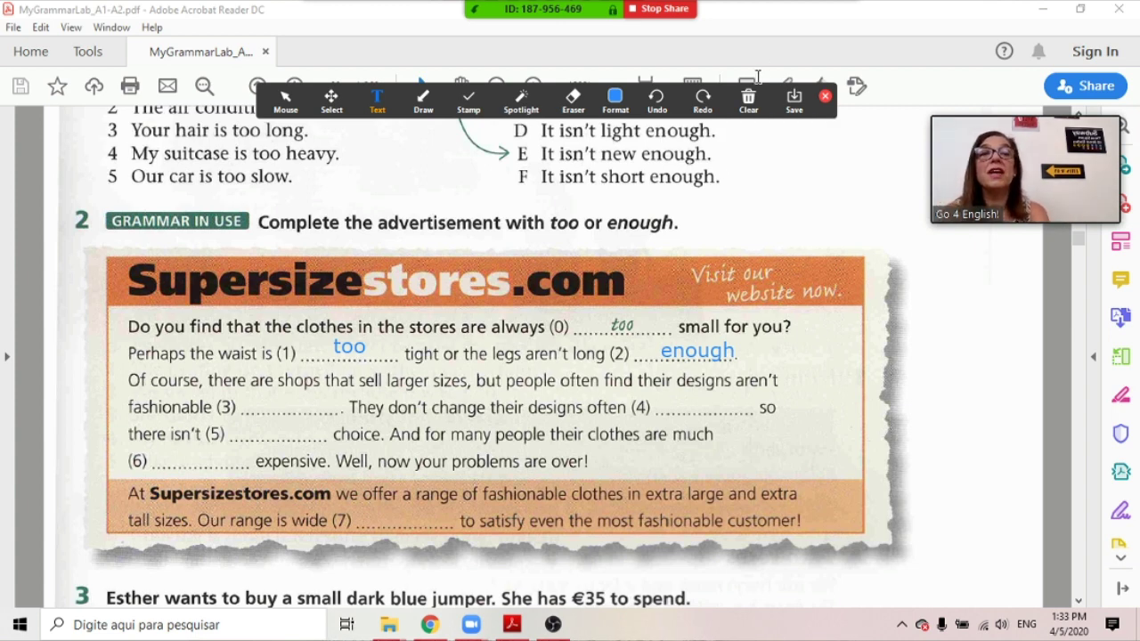
left_click(762, 138)
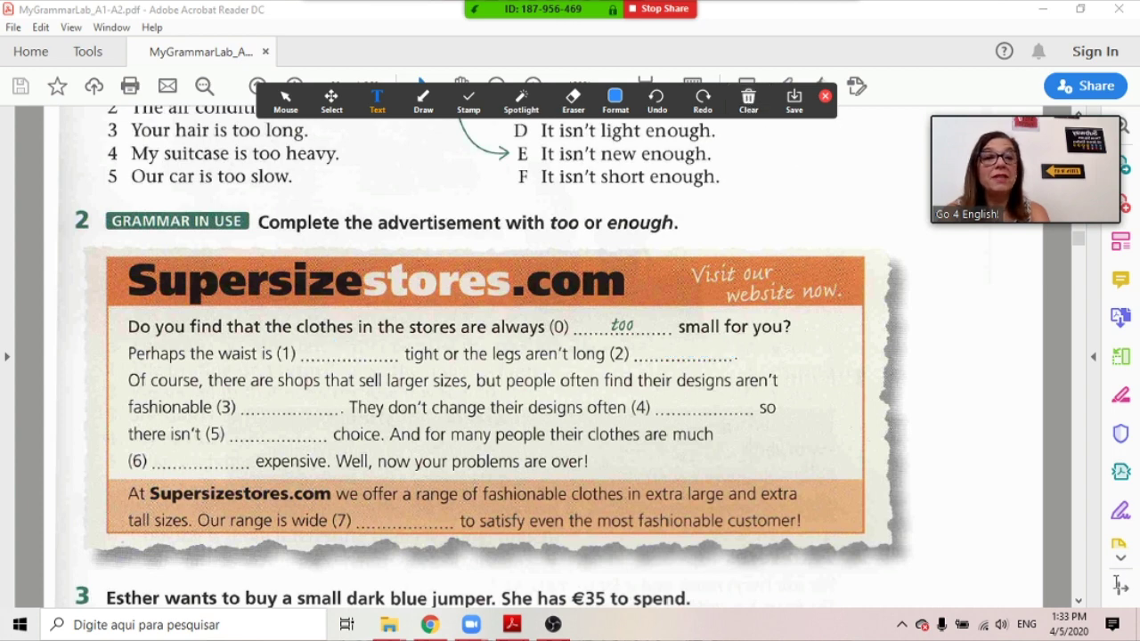
left_click(285, 100)
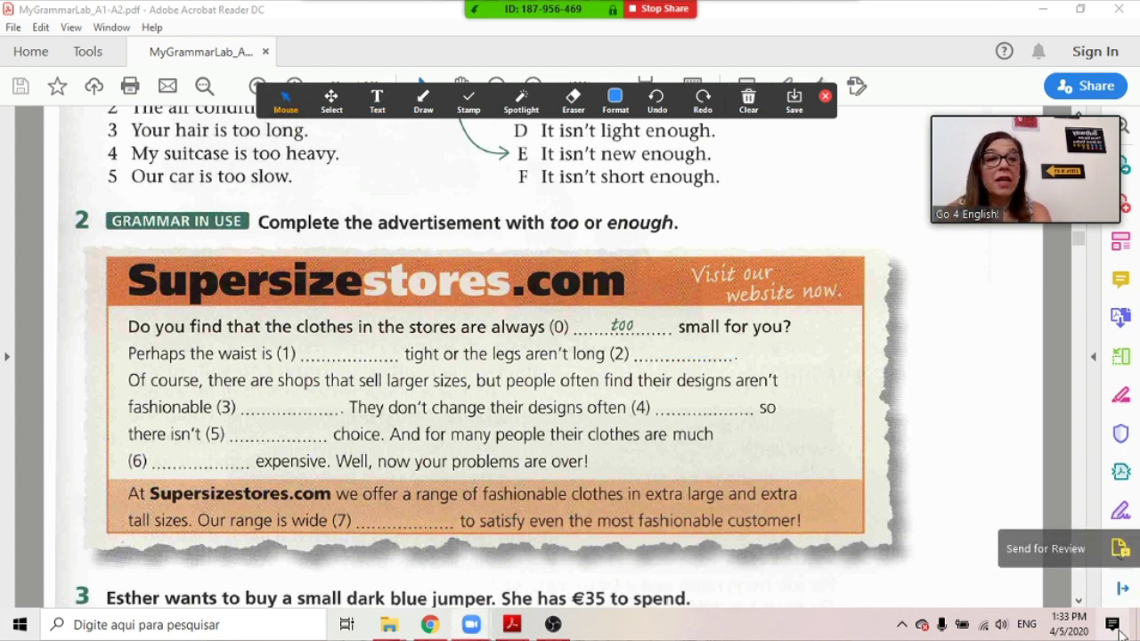
left_click(1077, 600)
- Scroll past exercises 3 and 4 to the accommodation office telephone conversation
left_click(1078, 601)
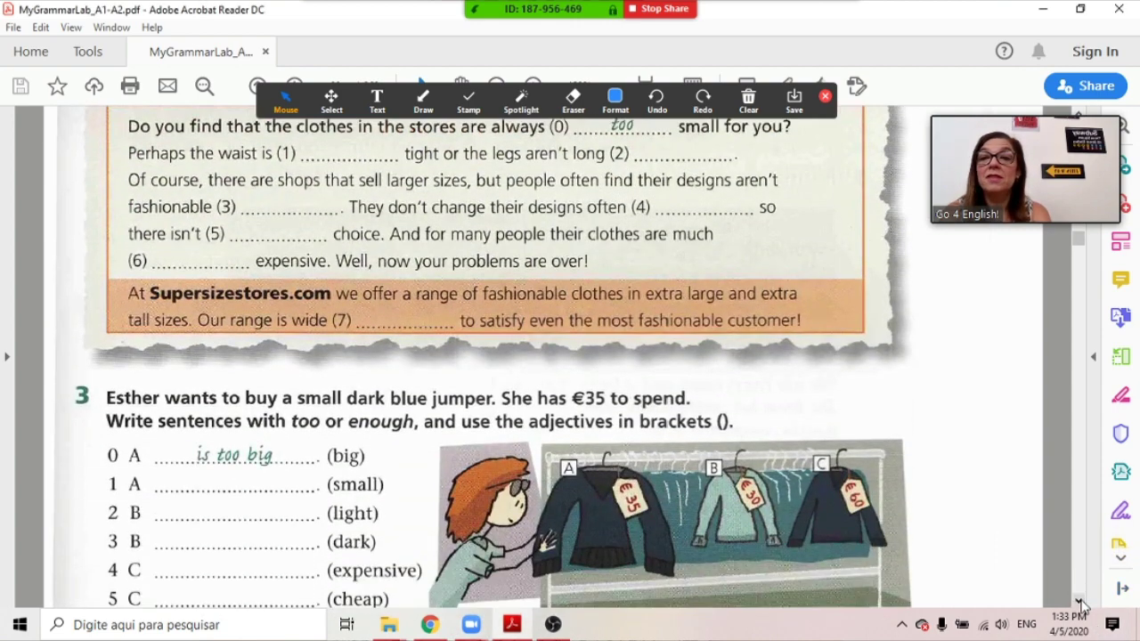
left_click(1078, 602)
left_click(1078, 602)
left_click(1078, 602)
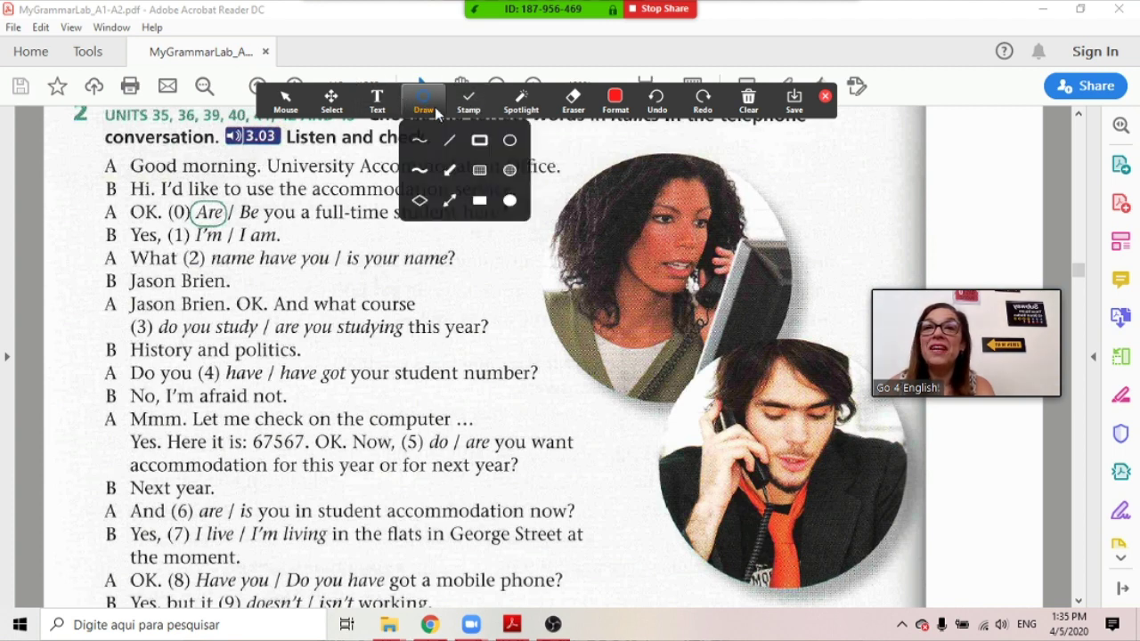
- Circle the answers 'I am.' and 'is your name?' with red ellipses
mouse_move(423, 100)
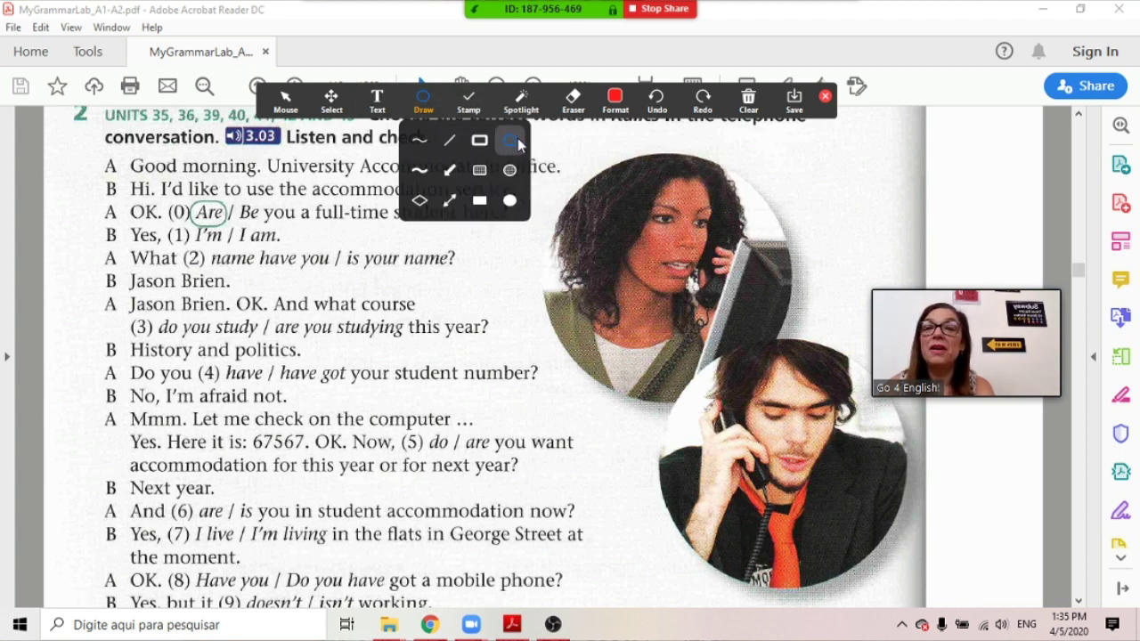
left_click(516, 140)
left_click_drag(229, 222, 293, 255)
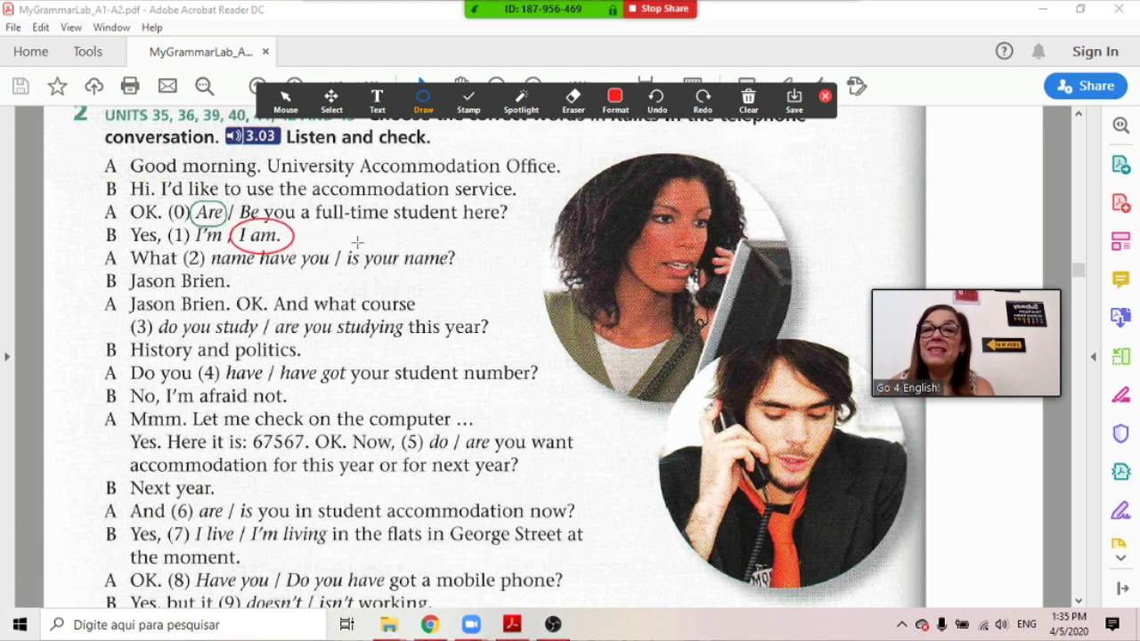
left_click_drag(339, 239, 489, 284)
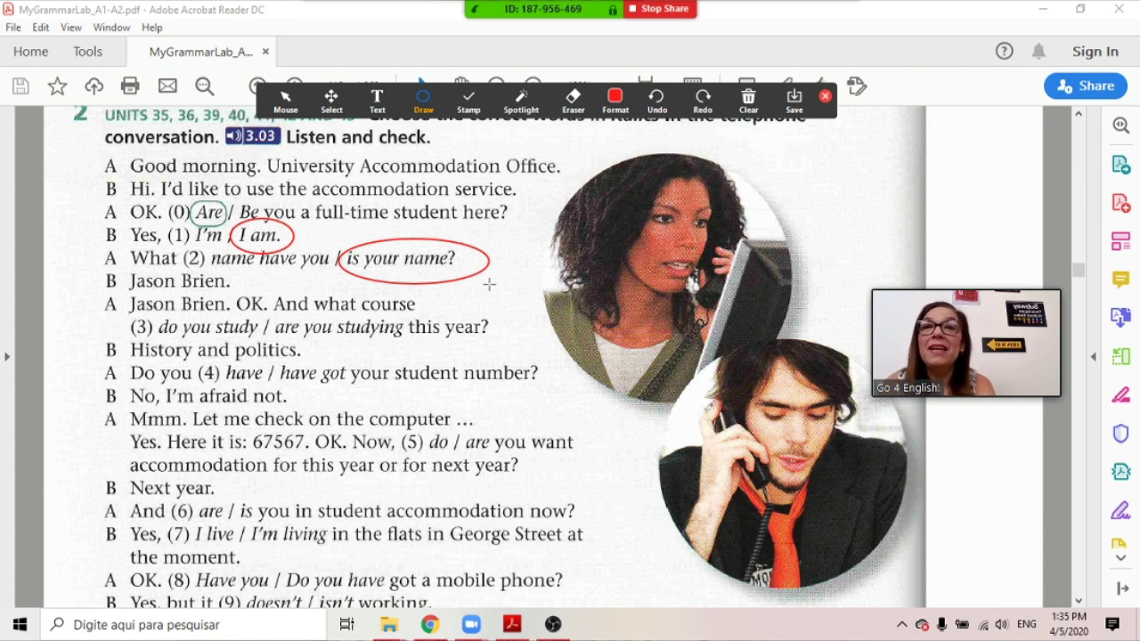
- Stamp a gold star beside 'is your name?' and choose the X stamp for 'I am.'
left_click(468, 99)
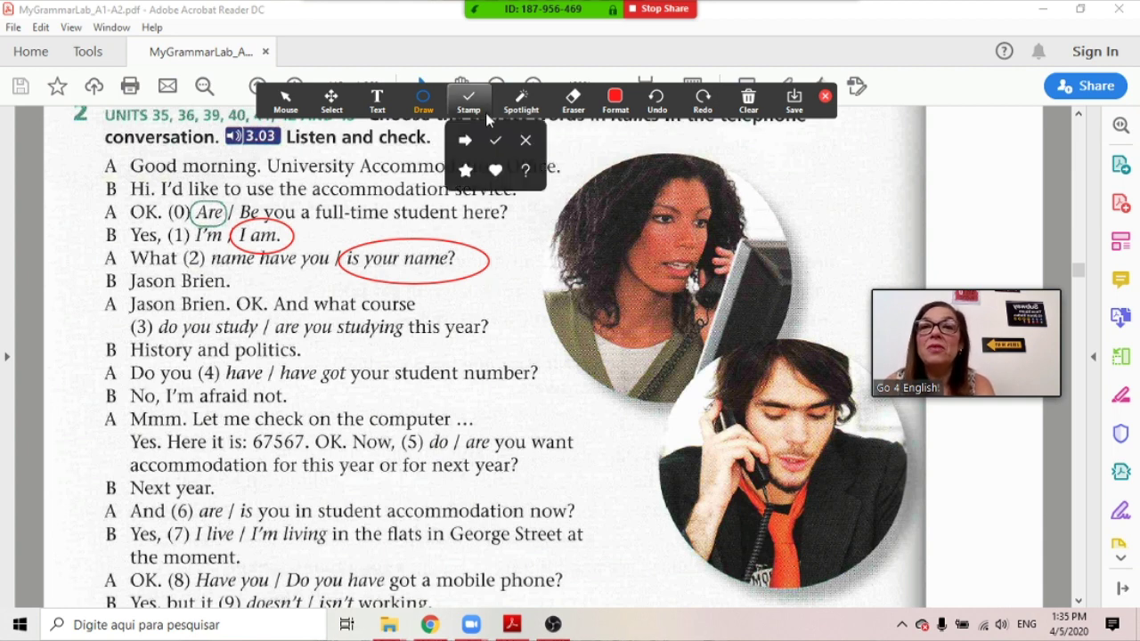
left_click(474, 169)
left_click(488, 258)
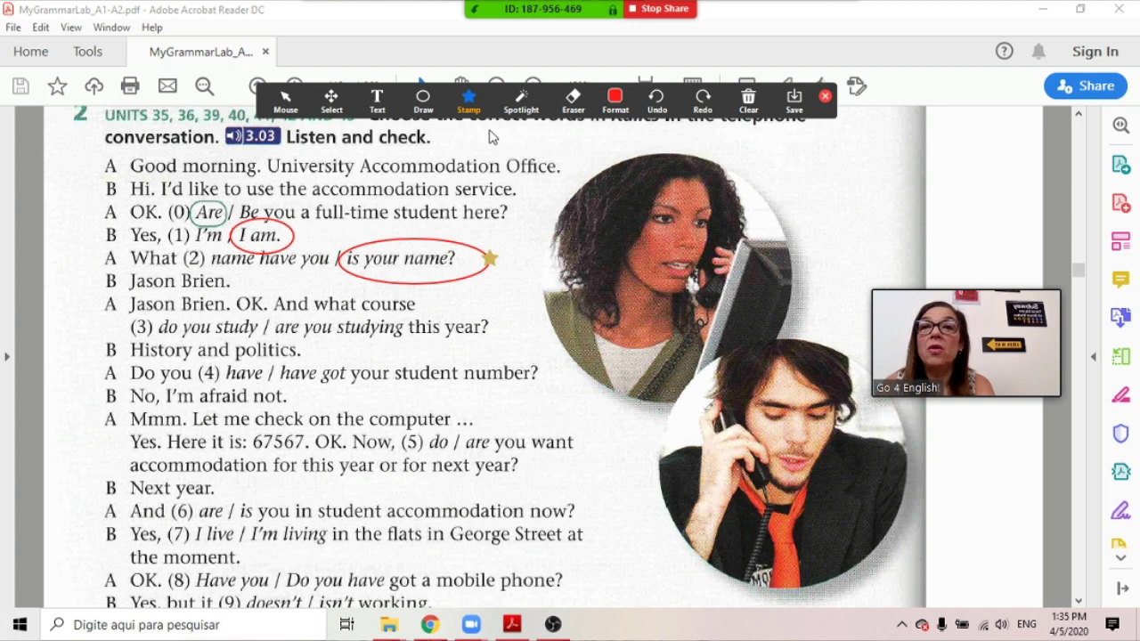
left_click(423, 99)
left_click(457, 107)
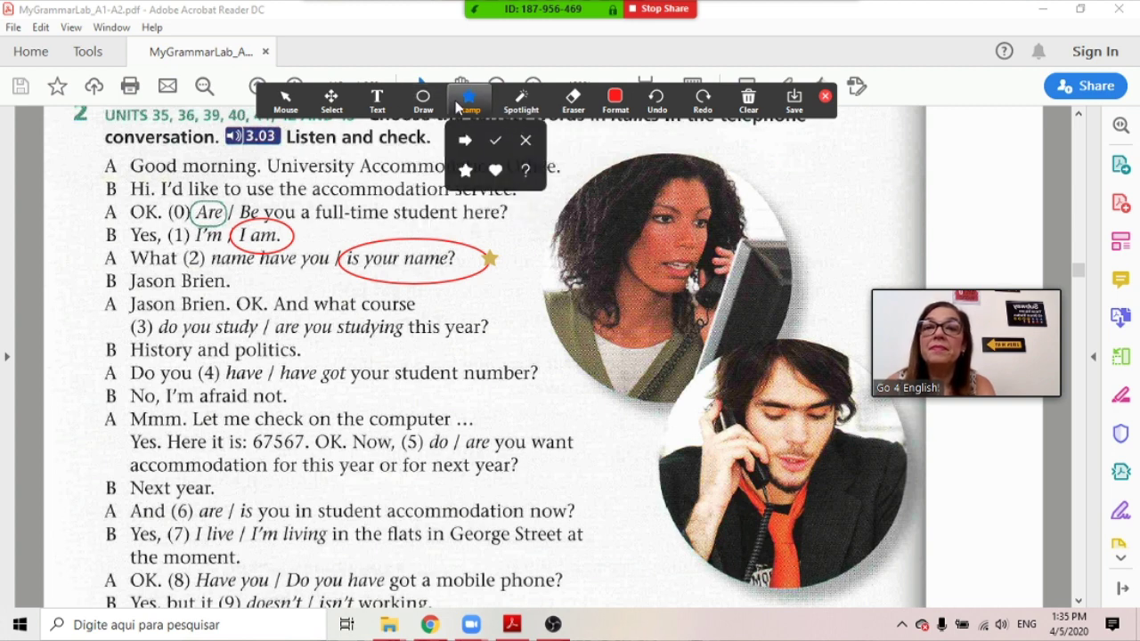
left_click(525, 140)
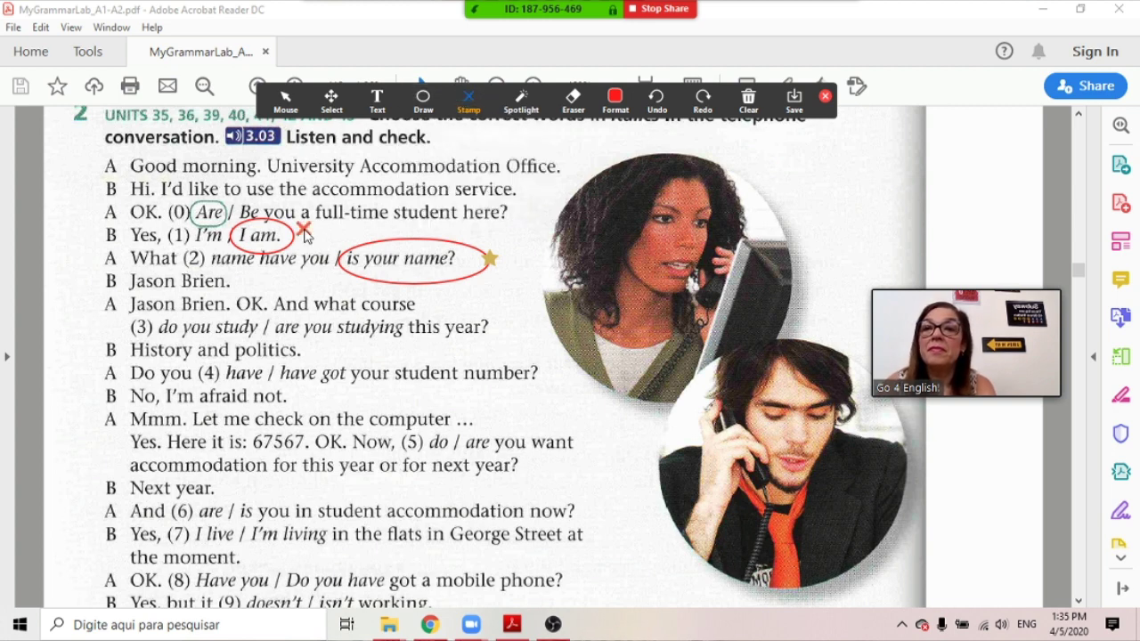